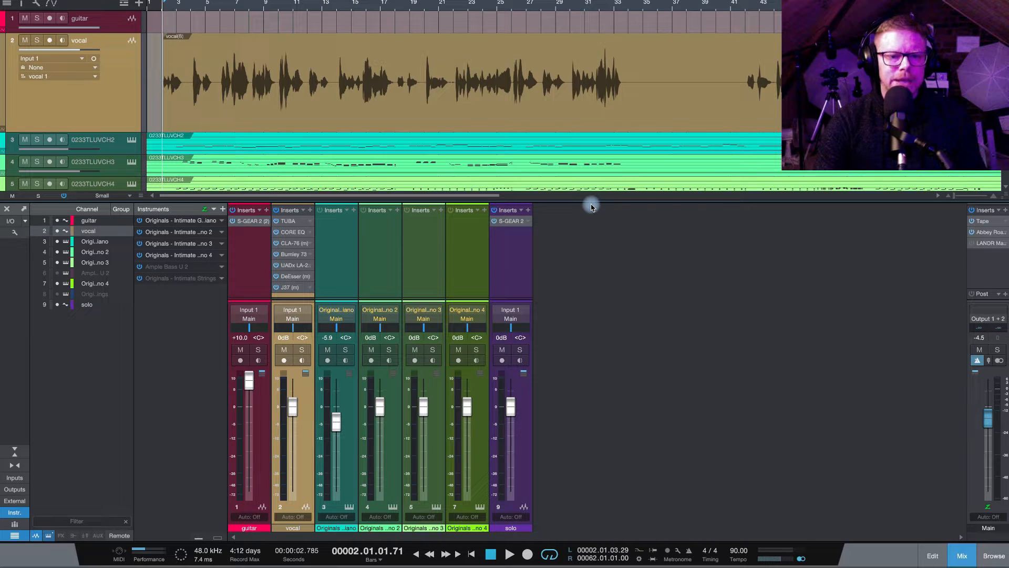
# Step: Play back the full mix from bar 2 with all channels active
pyautogui.press('space')
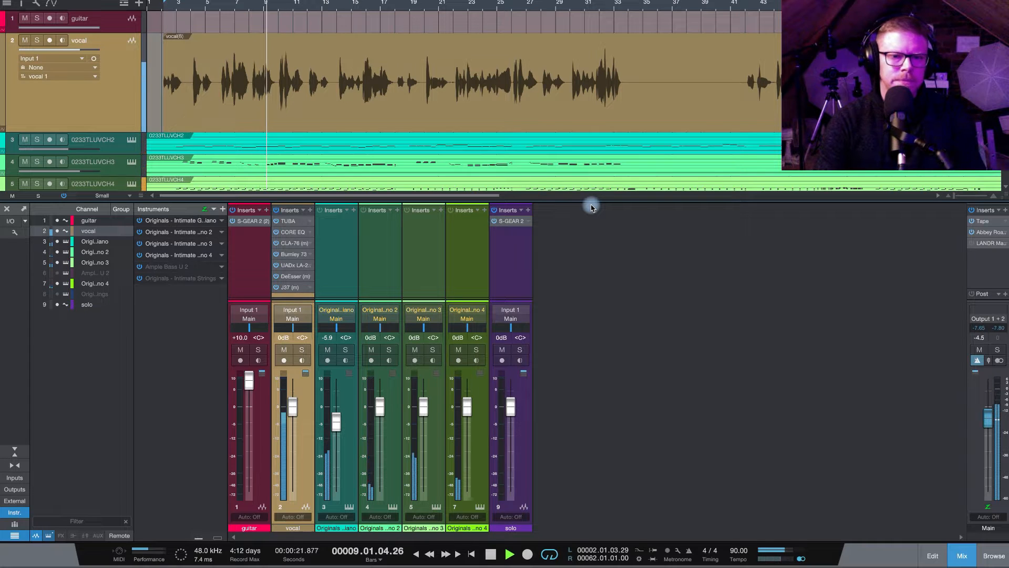
pyautogui.press('space')
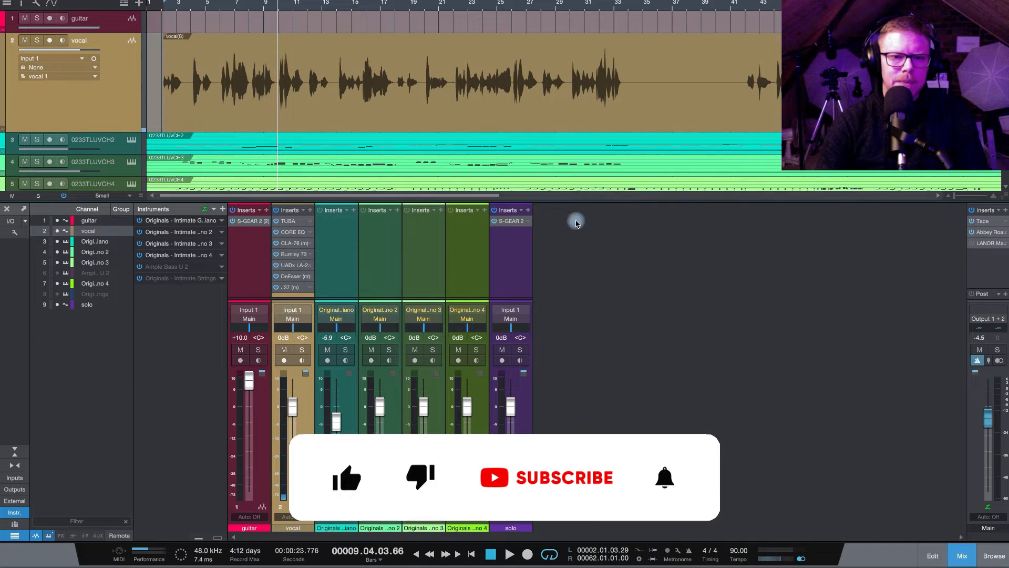
# Step: Enlarge the first piano track and view its Intimate Grand Piano instrument settings
pyautogui.moveTo(109, 153); pyautogui.dragTo(109, 179)
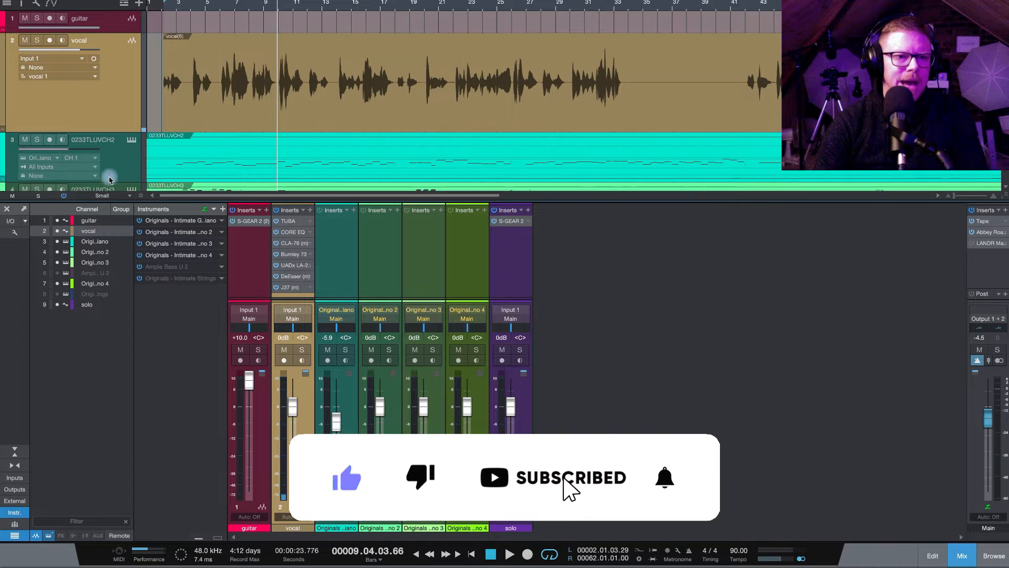
pyautogui.click(131, 139)
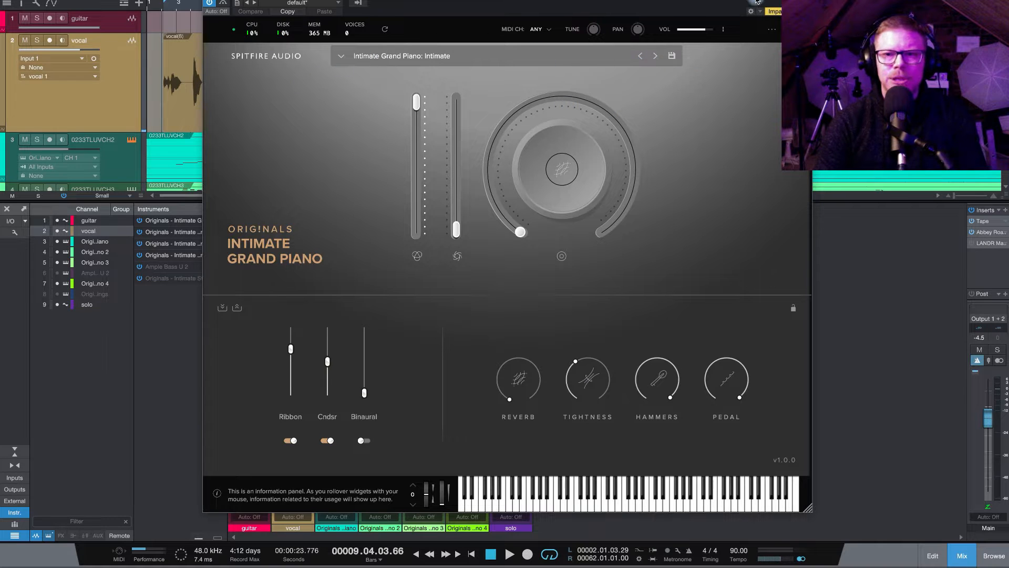
pyautogui.click(806, 1)
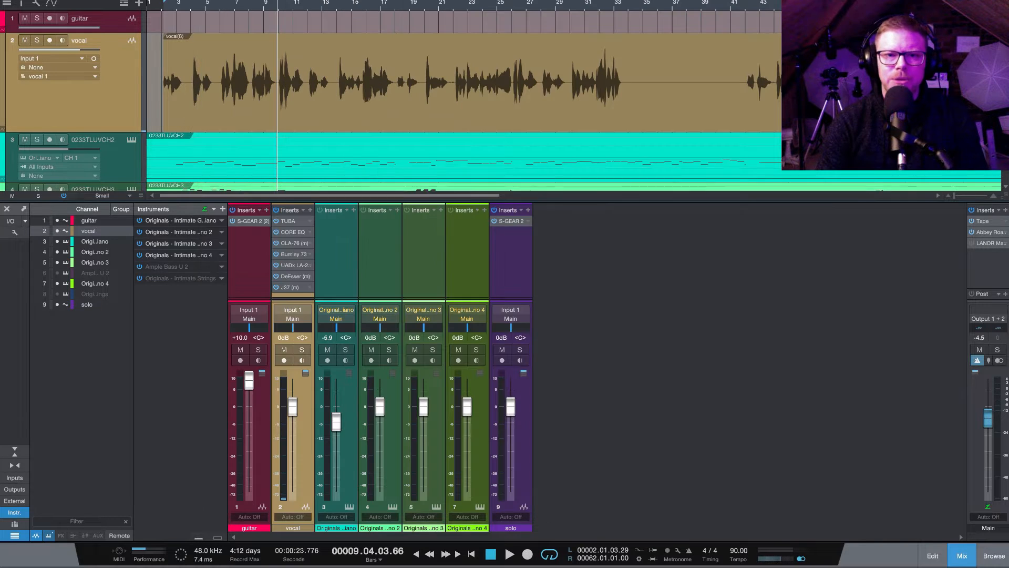
# Step: Solo the four Originals piano channels and play them back together from bar 2
pyautogui.click(345, 350)
pyautogui.click(389, 349)
pyautogui.click(433, 350)
pyautogui.click(476, 350)
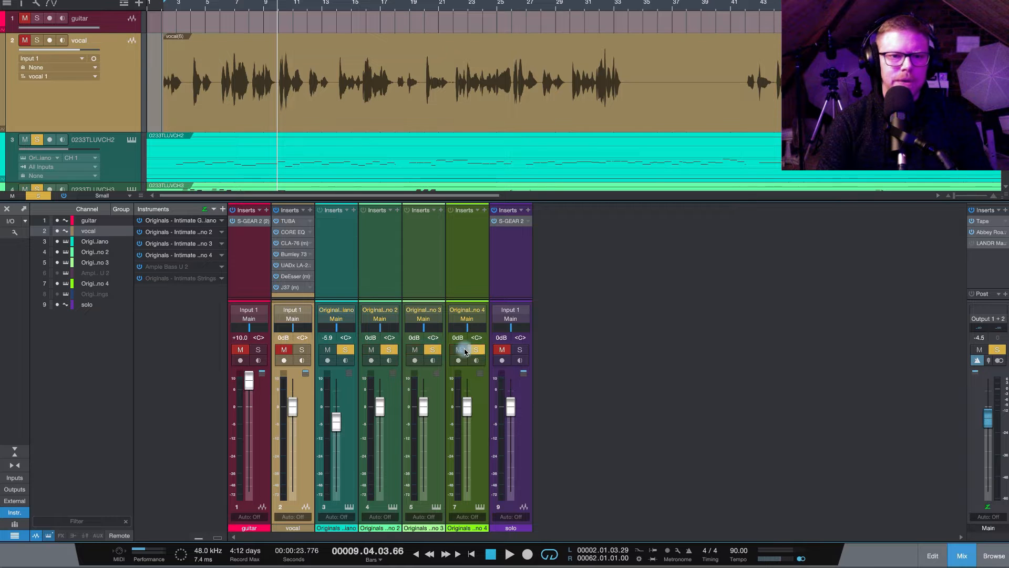
pyautogui.click(165, 5)
pyautogui.press('space')
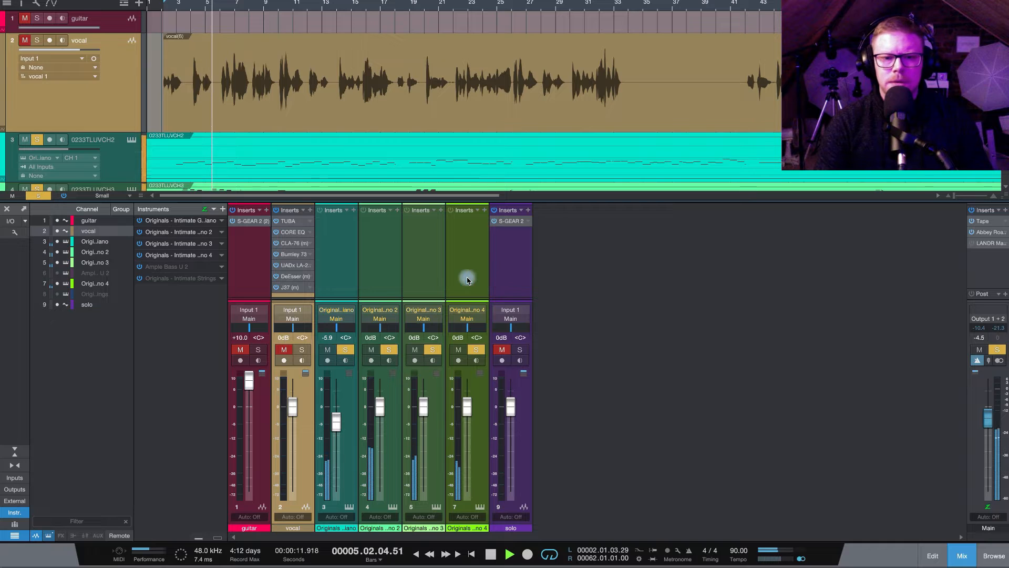
pyautogui.press('space')
# Step: Unsolo all four piano channels and return the playhead to bar 2
pyautogui.click(345, 349)
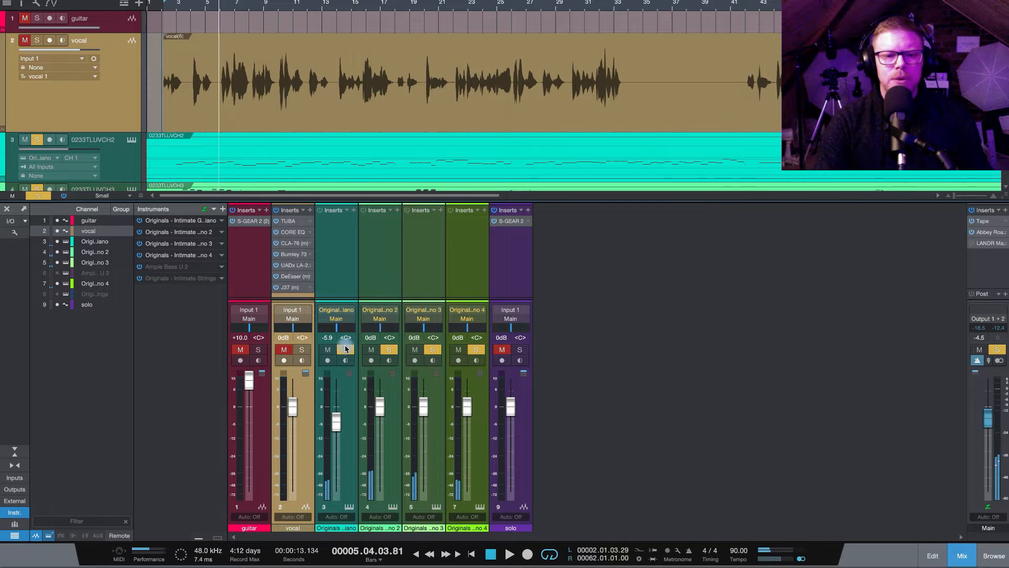
pyautogui.click(389, 350)
pyautogui.click(432, 350)
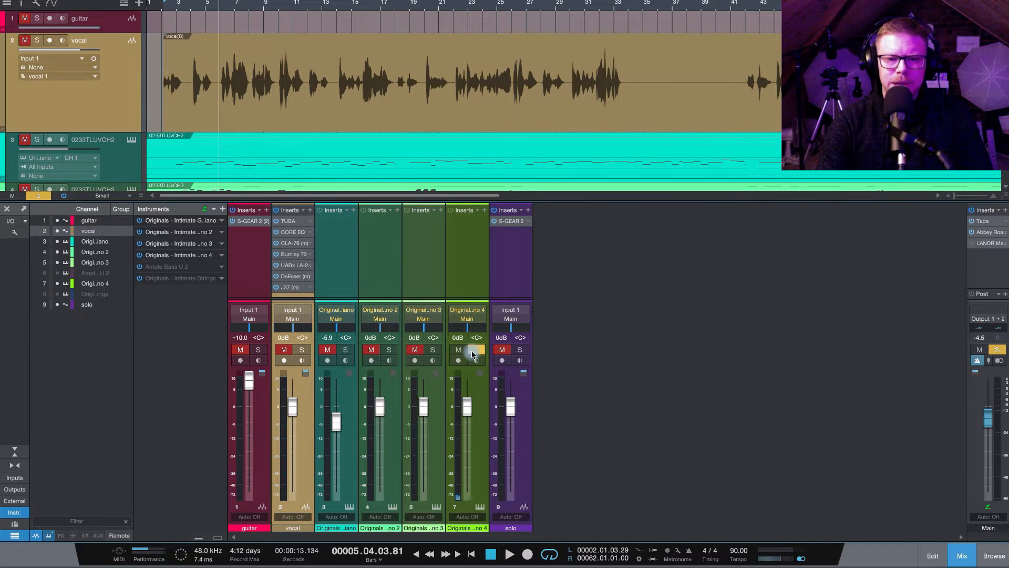
pyautogui.click(477, 349)
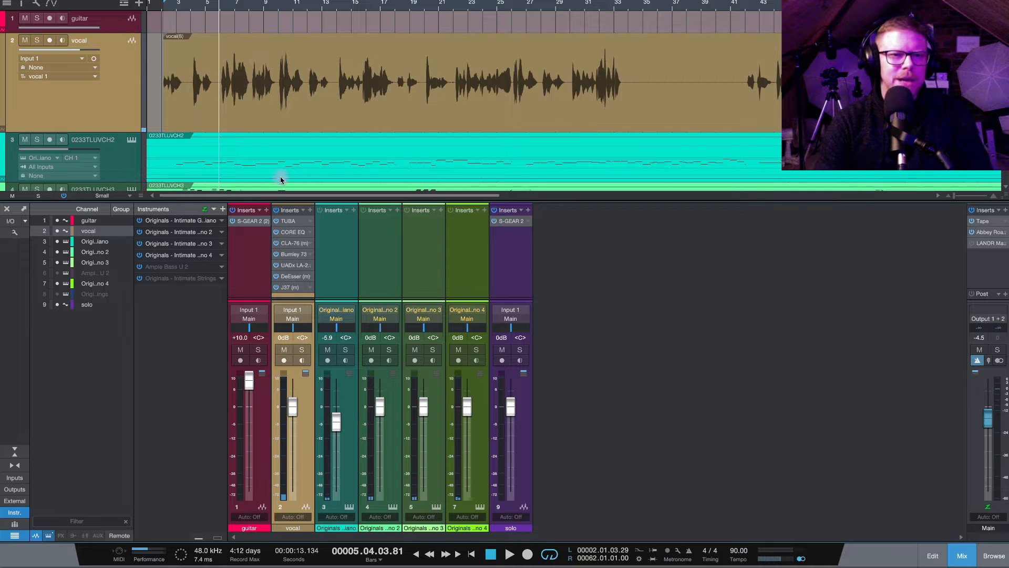
pyautogui.click(163, 5)
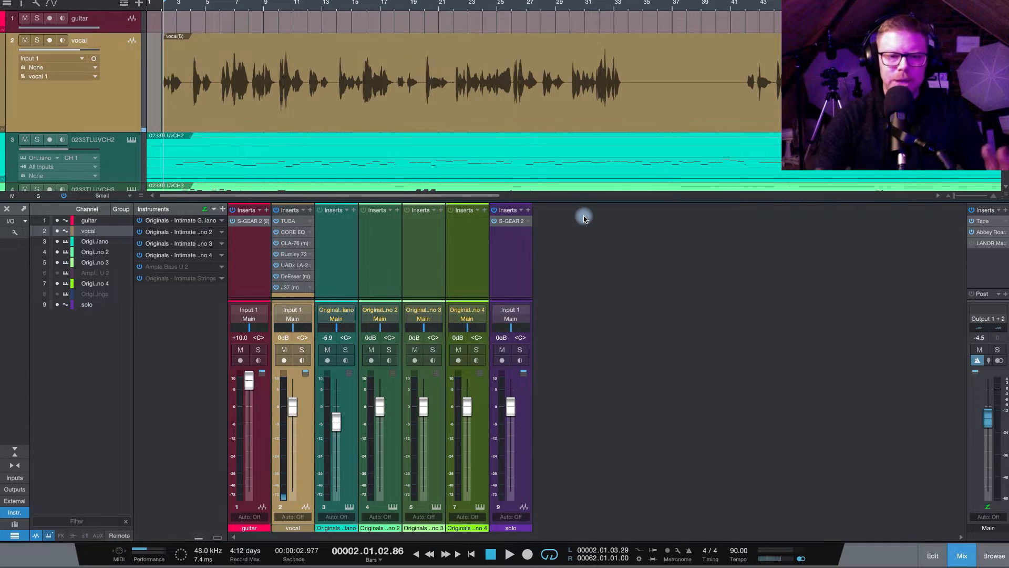
# Step: Solo the vocal channel and enlarge the mixer area, keeping the playhead at bar 2
pyautogui.click(302, 351)
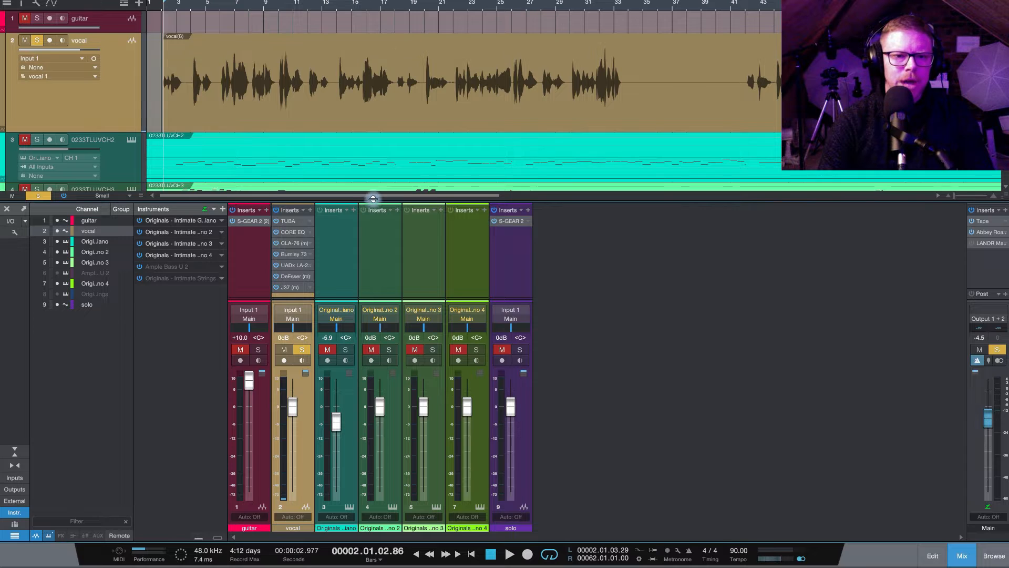
pyautogui.moveTo(373, 200); pyautogui.dragTo(371, 182)
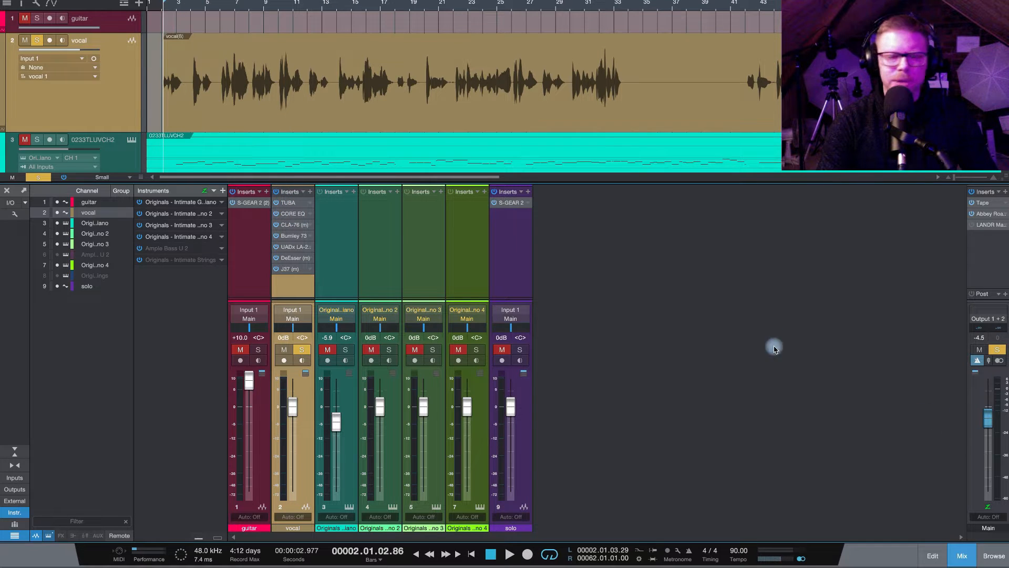
pyautogui.click(163, 8)
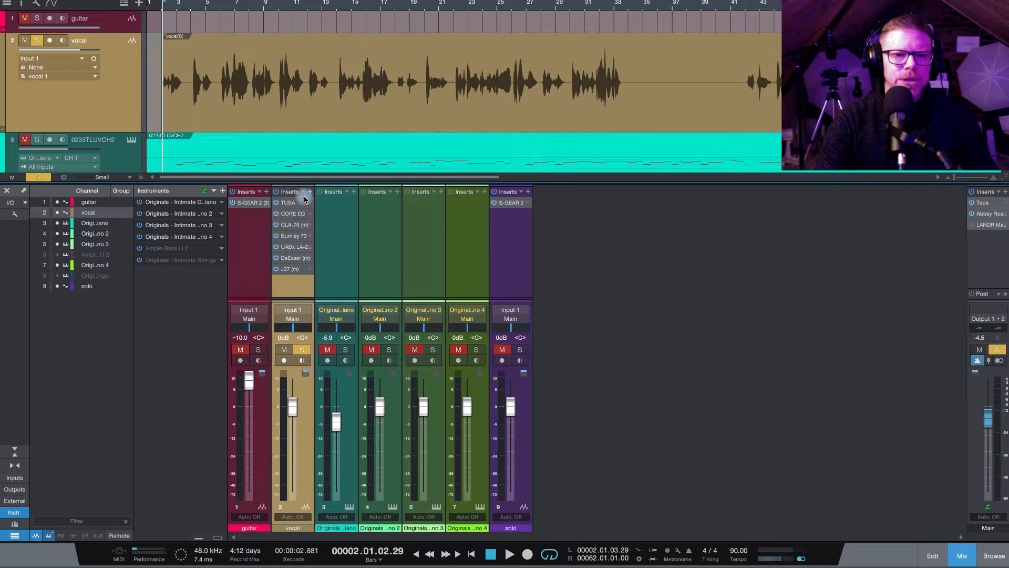
# Step: Bypass all vocal inserts and play the raw vocal while raising the Main output to +0.8 dB
pyautogui.click(276, 192)
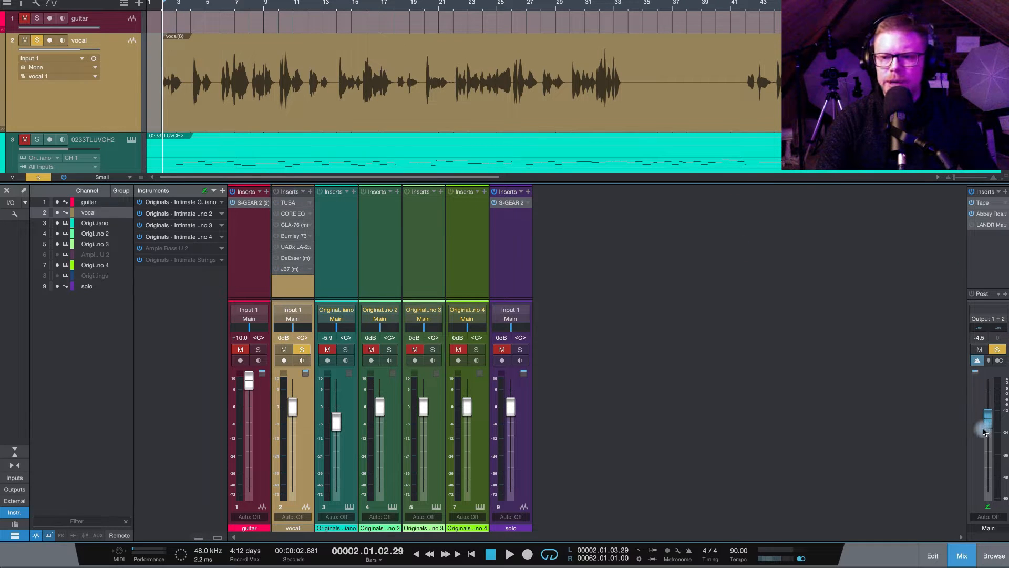
pyautogui.press('space')
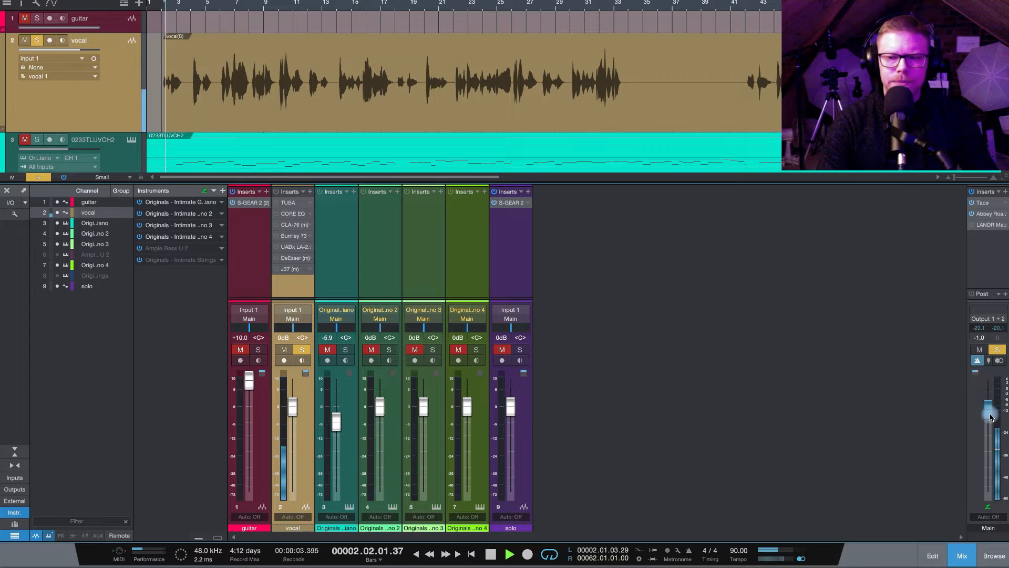
pyautogui.moveTo(991, 417); pyautogui.dragTo(991, 412)
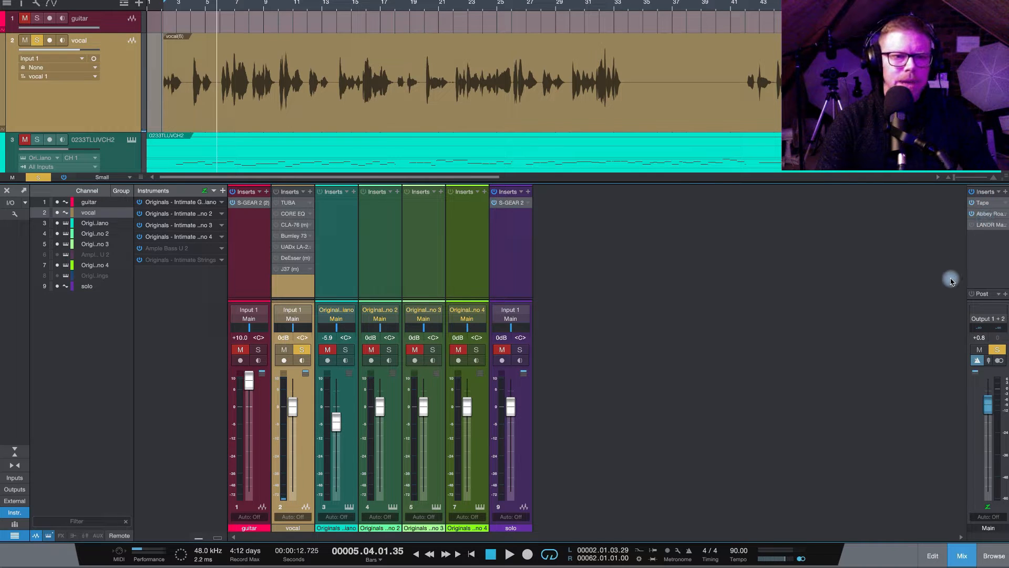
# Step: Re-enable the vocal inserts and play the processed vocal from bar 2 with the Main output lowered to -3.6 dB
pyautogui.click(163, 10)
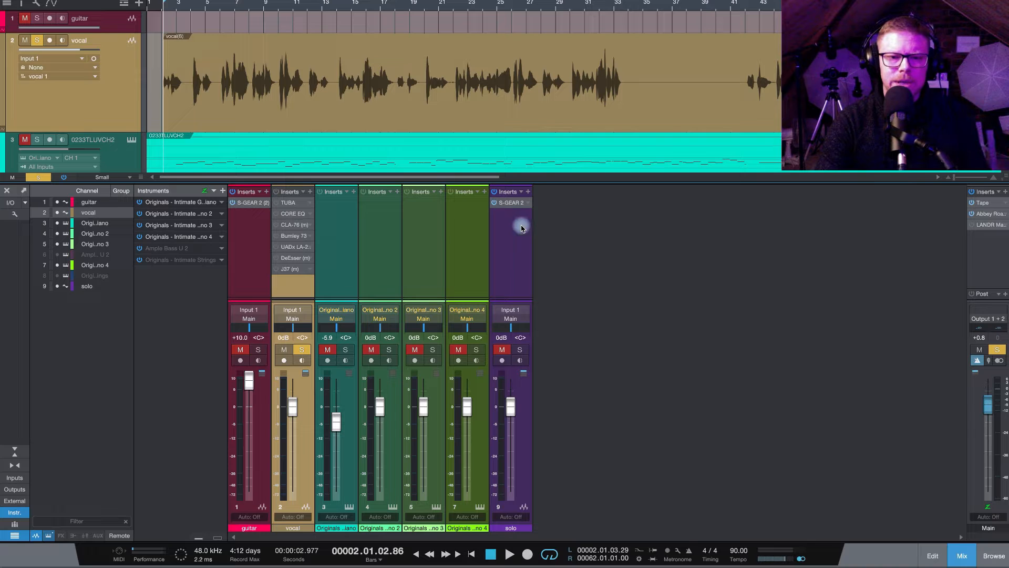
pyautogui.click(278, 193)
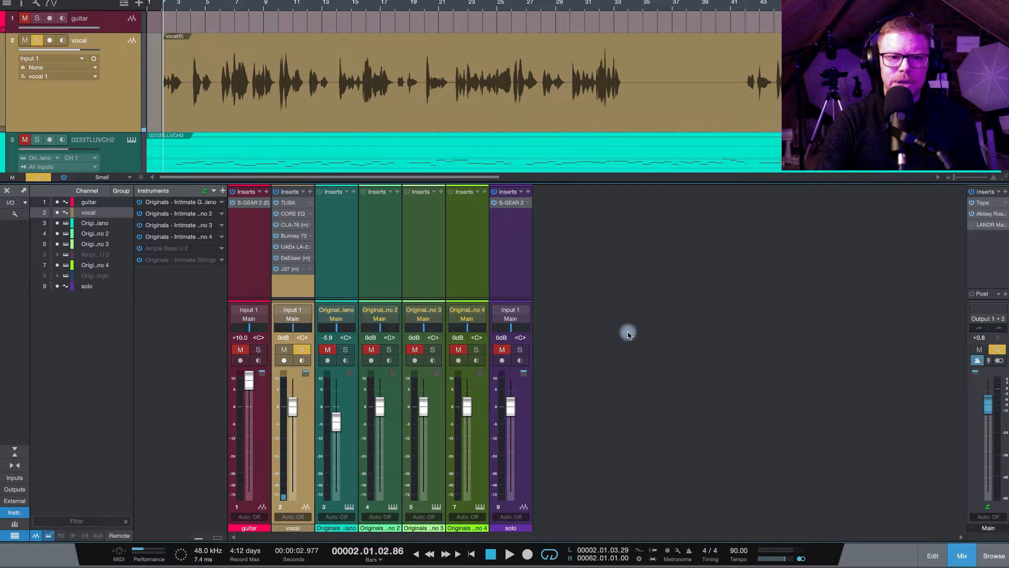
pyautogui.moveTo(988, 409); pyautogui.dragTo(991, 425)
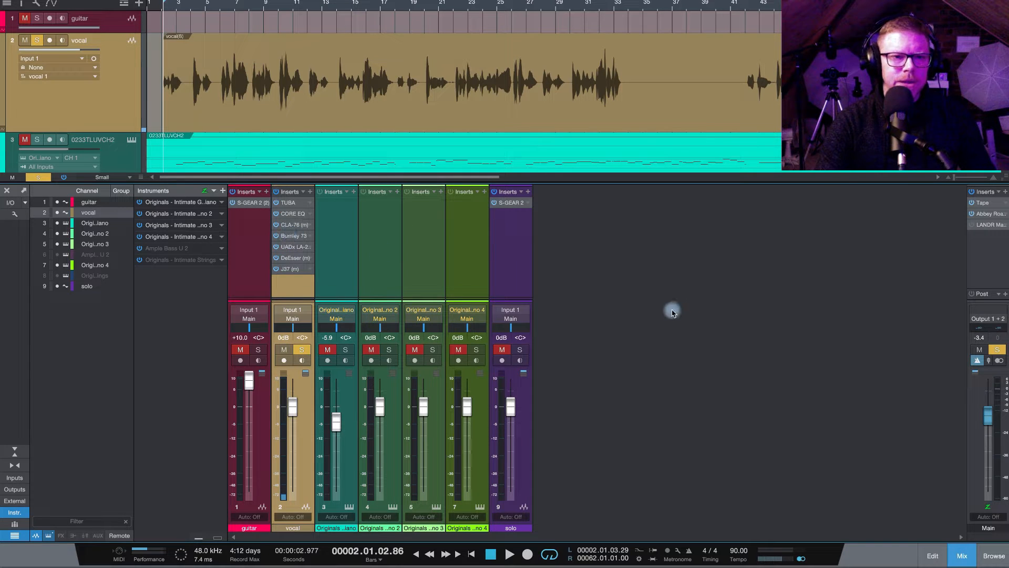
pyautogui.press('space')
pyautogui.moveTo(989, 419); pyautogui.dragTo(988, 420)
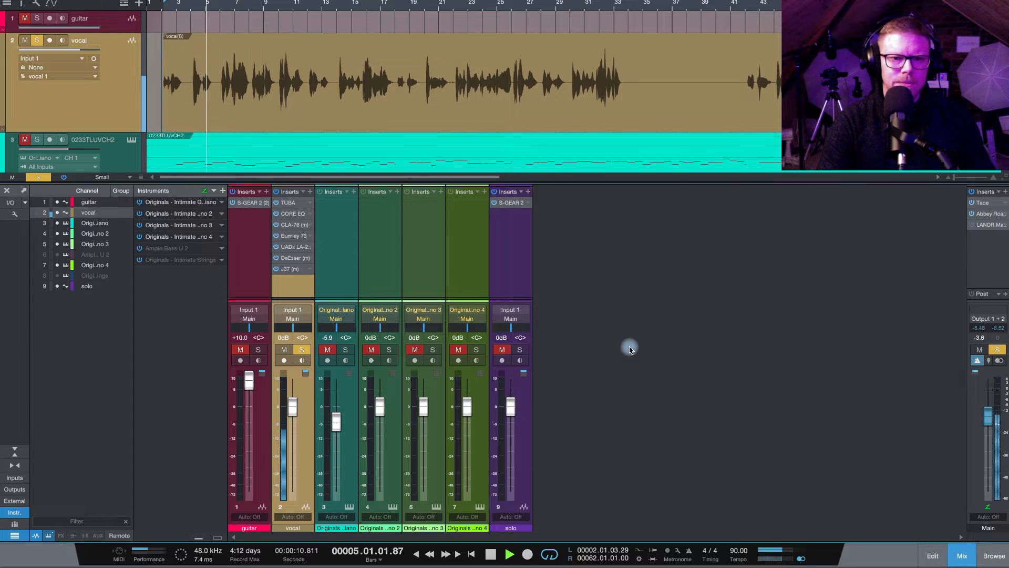
pyautogui.press('space')
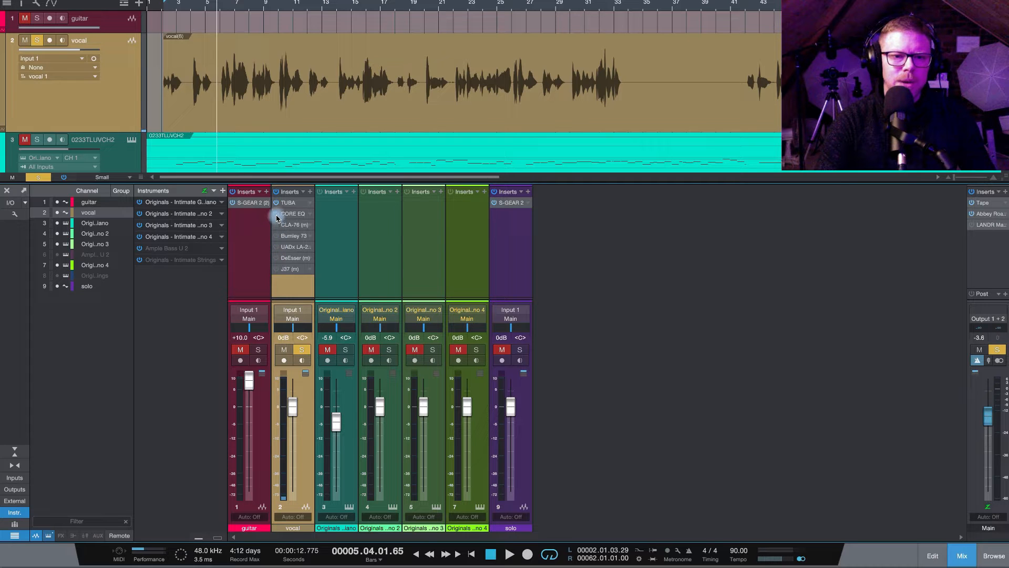
# Step: Open the TUBA insert on the vocal channel and compare the vocal from bar 2 with it bypassed and enabled
pyautogui.click(291, 204)
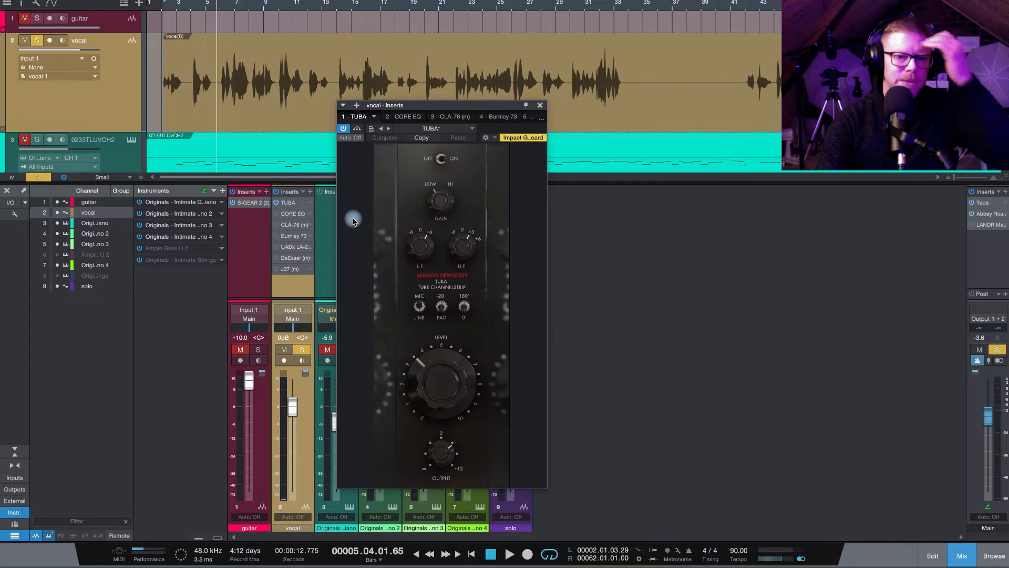
pyautogui.moveTo(455, 108); pyautogui.dragTo(568, 60)
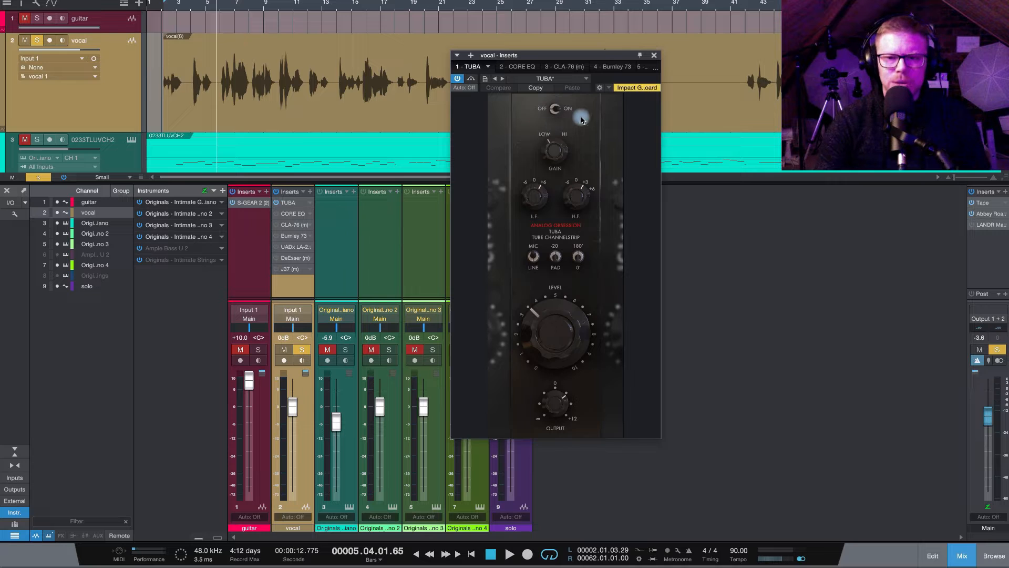
pyautogui.moveTo(599, 59); pyautogui.dragTo(576, 54)
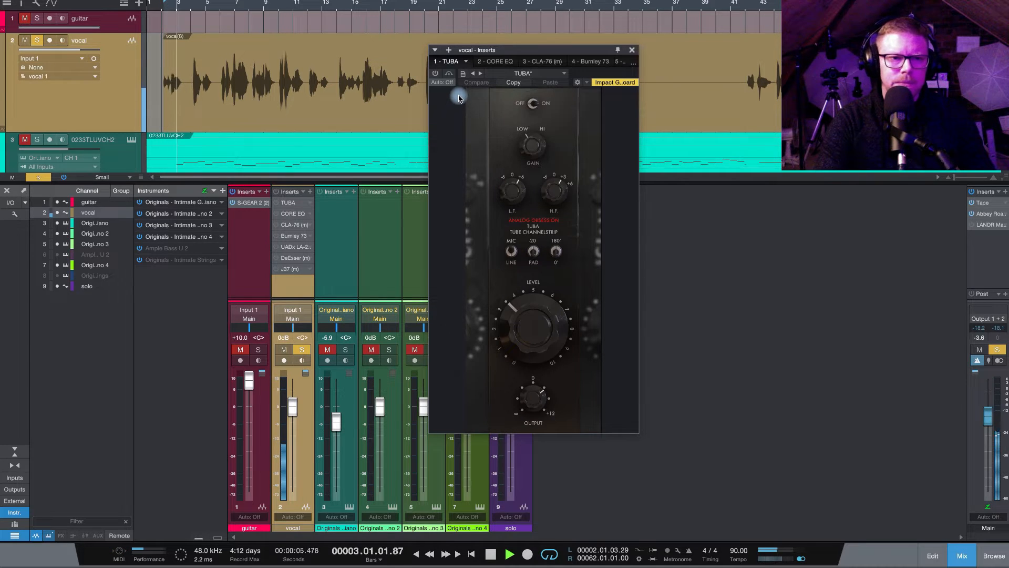
pyautogui.press('space')
pyautogui.click(164, 10)
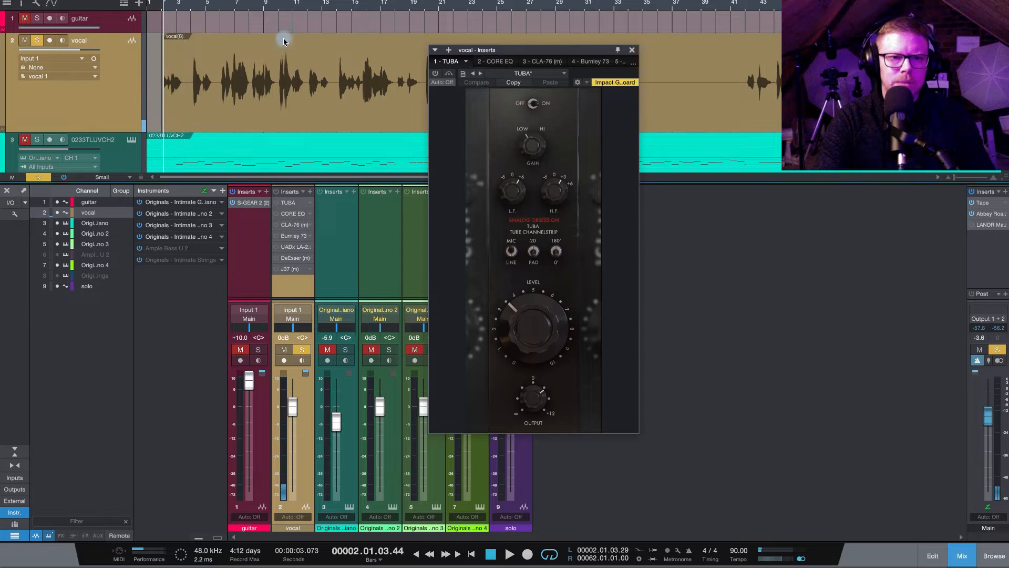
pyautogui.click(435, 73)
pyautogui.press('space')
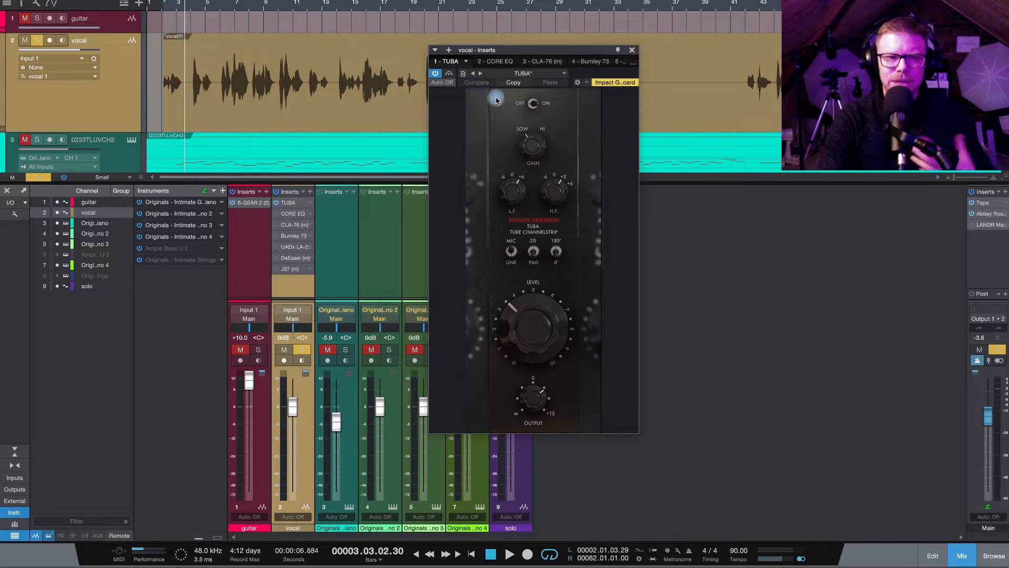
# Step: Close the TUBA window, enable the vocal's CORE EQ insert and open it to inspect the HMF band
pyautogui.click(632, 51)
pyautogui.click(276, 214)
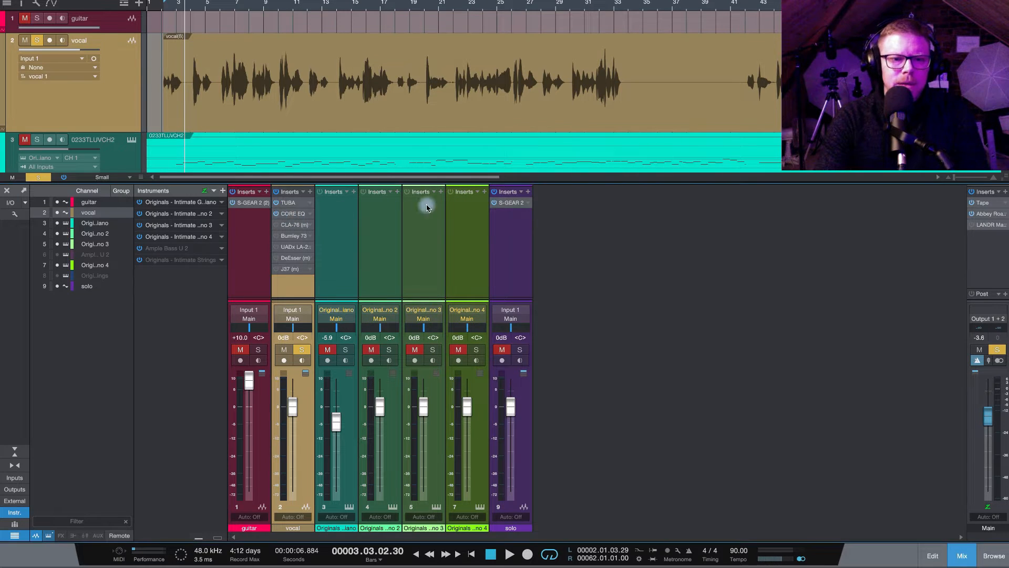
pyautogui.click(289, 214)
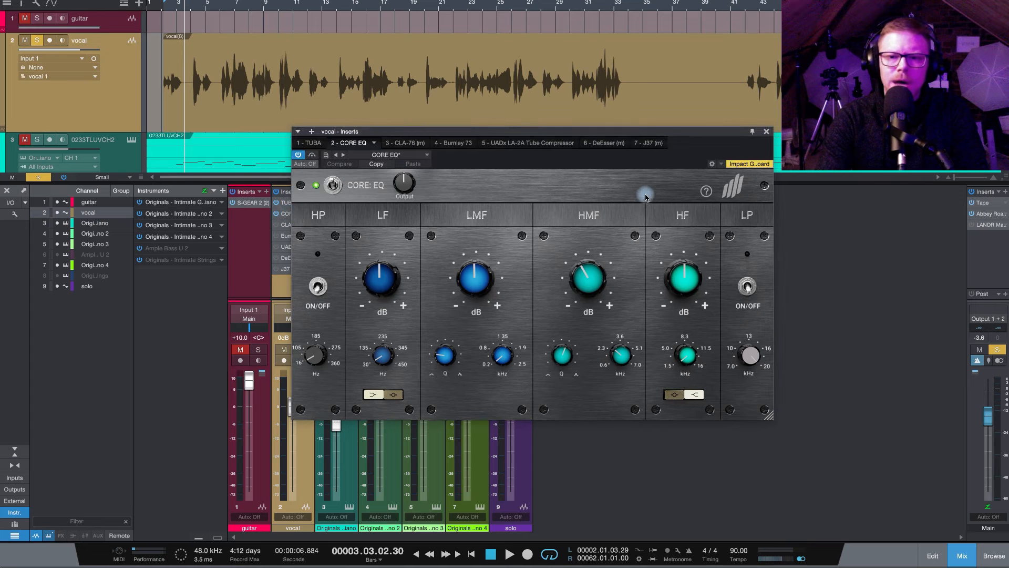
pyautogui.moveTo(664, 137); pyautogui.dragTo(641, 124)
pyautogui.moveTo(544, 286)
pyautogui.moveTo(601, 350)
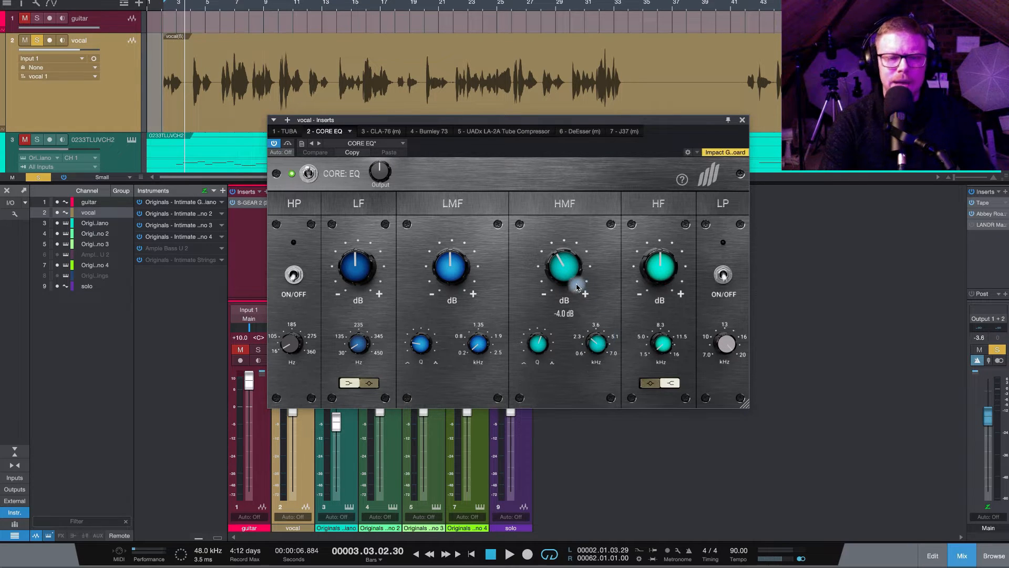
# Step: Try boosting the CORE EQ HMF gain to 2.0 dB while playing the vocal from bar 2
pyautogui.click(166, 10)
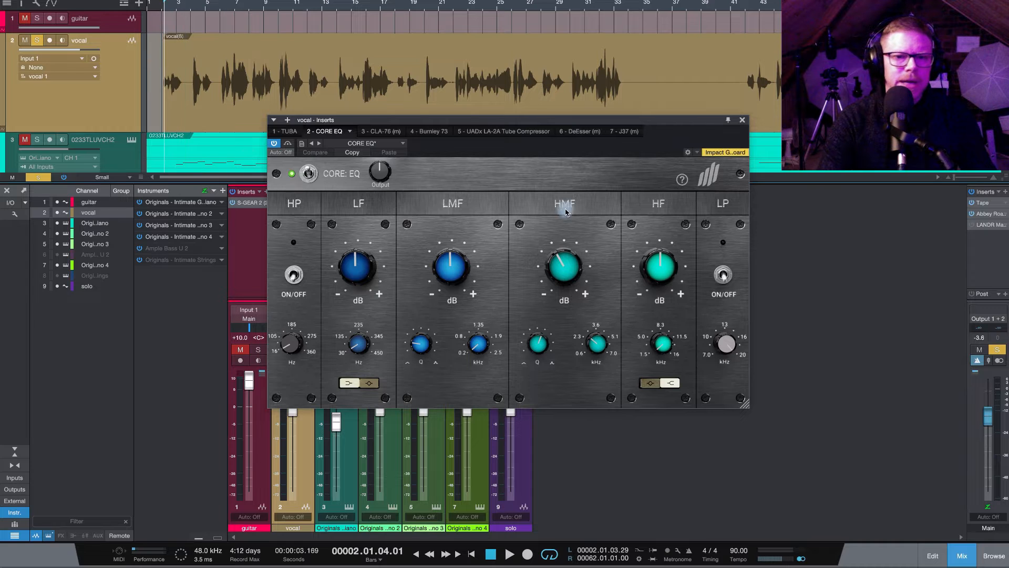
pyautogui.press('space')
pyautogui.moveTo(561, 268)
pyautogui.mouseDown()
pyautogui.moveTo(555, 199)
pyautogui.moveTo(563, 259)
pyautogui.mouseUp()
pyautogui.press('space')
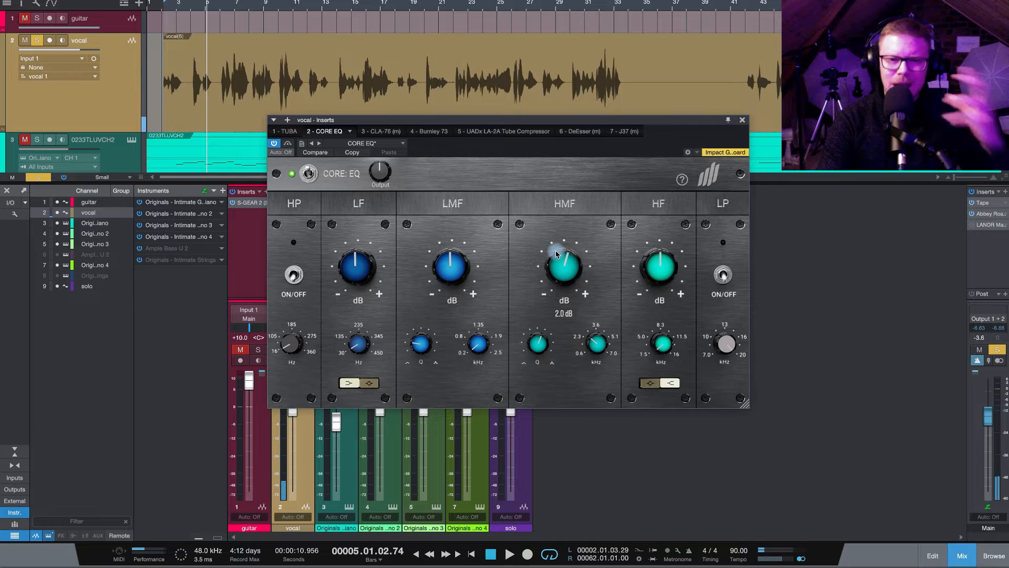
# Step: Cut the CORE EQ HMF gain to -3.9 dB and play the vocal from bar 2
pyautogui.moveTo(563, 262); pyautogui.dragTo(562, 277)
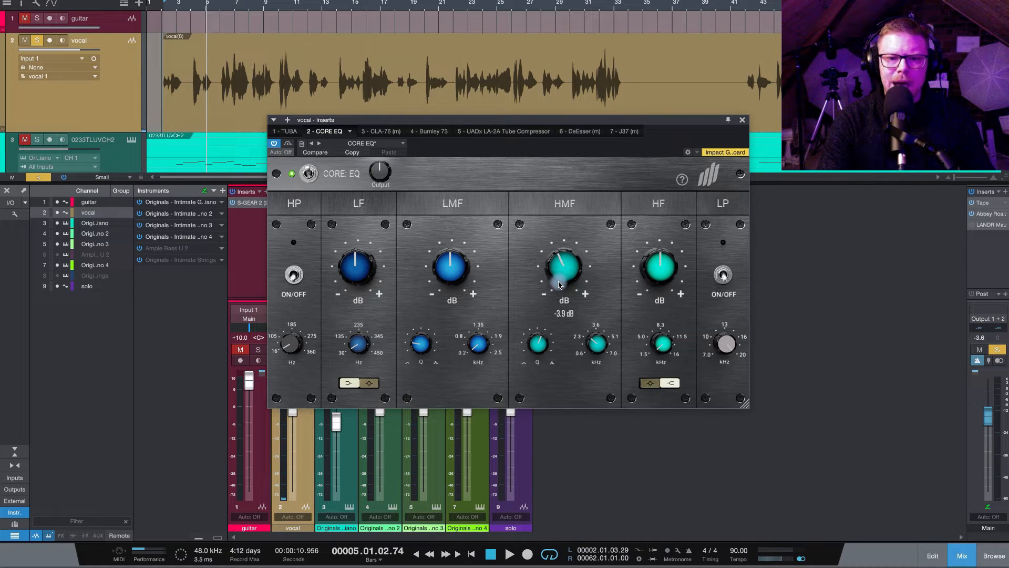
pyautogui.click(165, 10)
pyautogui.press('space')
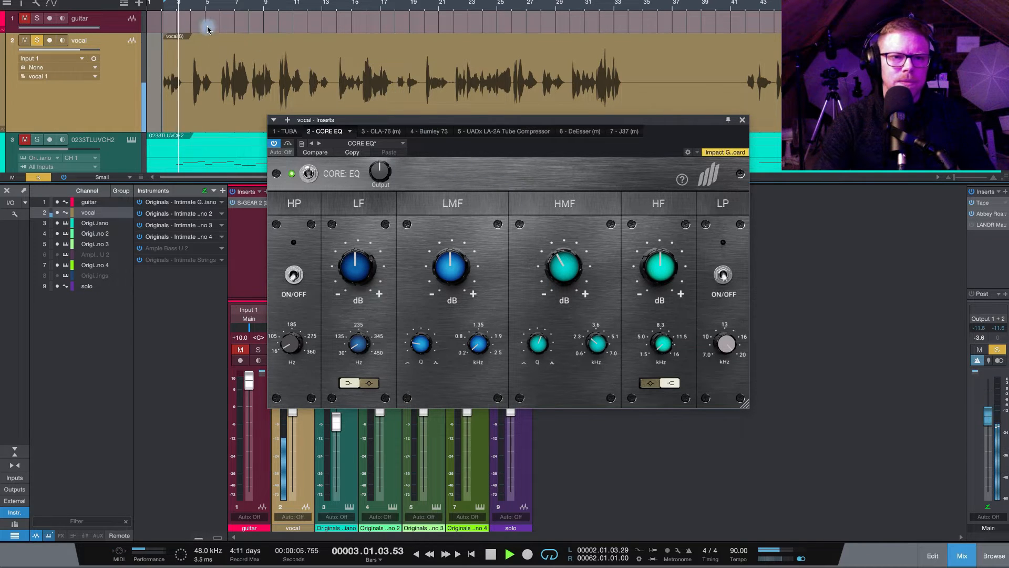
pyautogui.press('space')
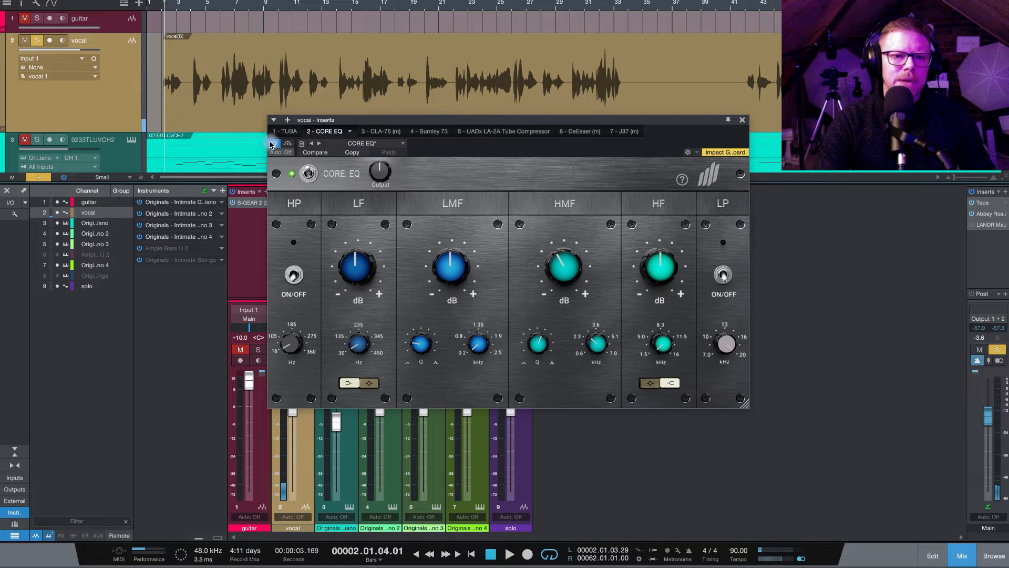
# Step: Play the vocal from bar 2 with CORE EQ bypassed, re-enable the plugin and close its window
pyautogui.press('space')
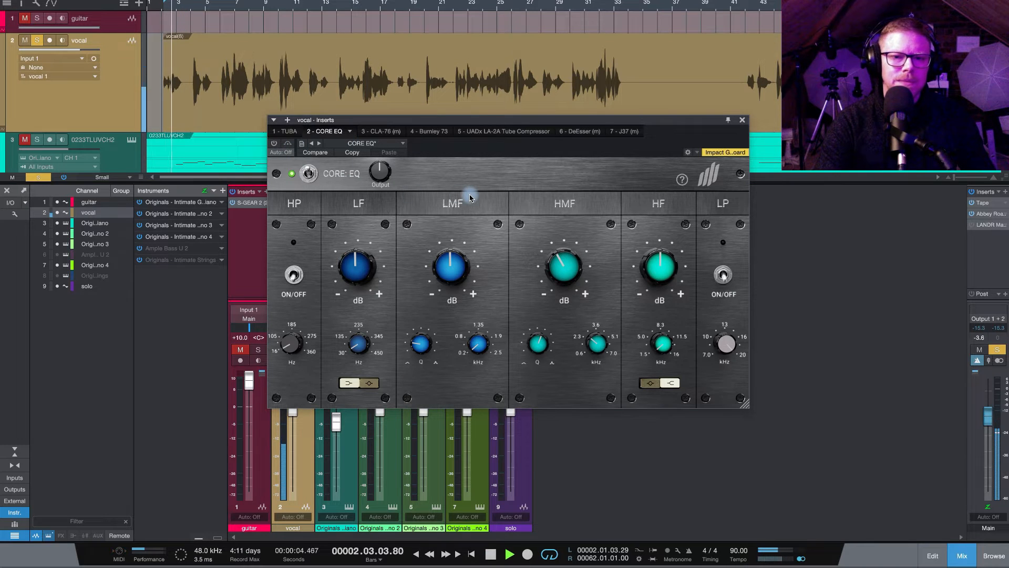
pyautogui.press('space')
pyautogui.click(275, 146)
pyautogui.click(167, 9)
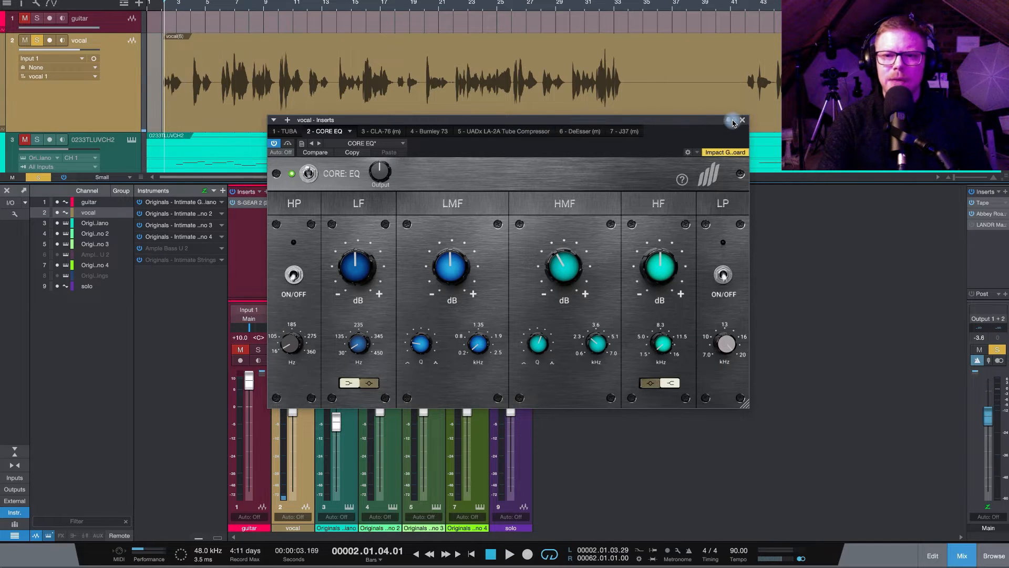
pyautogui.click(743, 121)
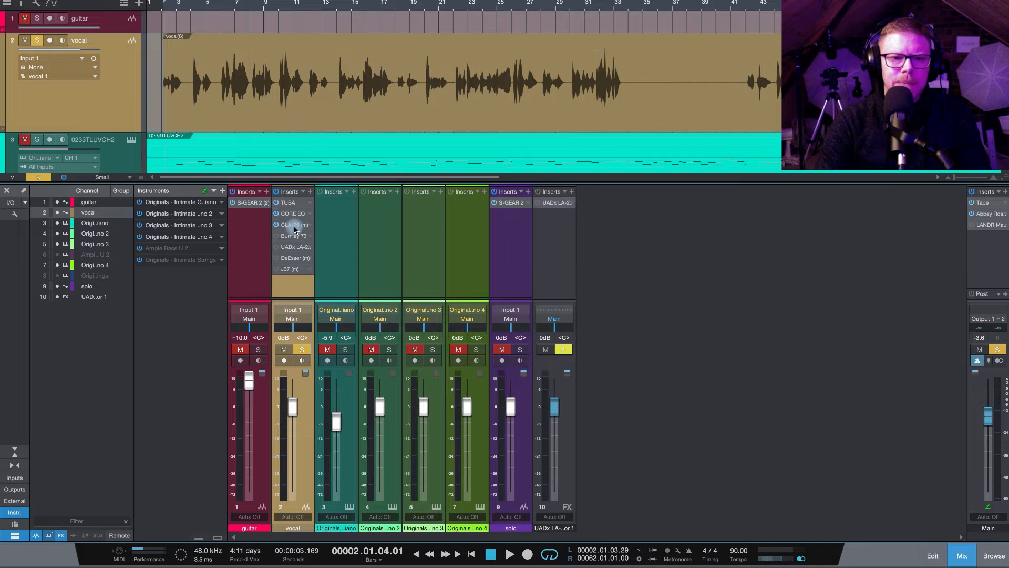
# Step: Open the vocal's enabled CLA-76 insert, play the vocal from bar 2 through it and close its window
pyautogui.click(295, 228)
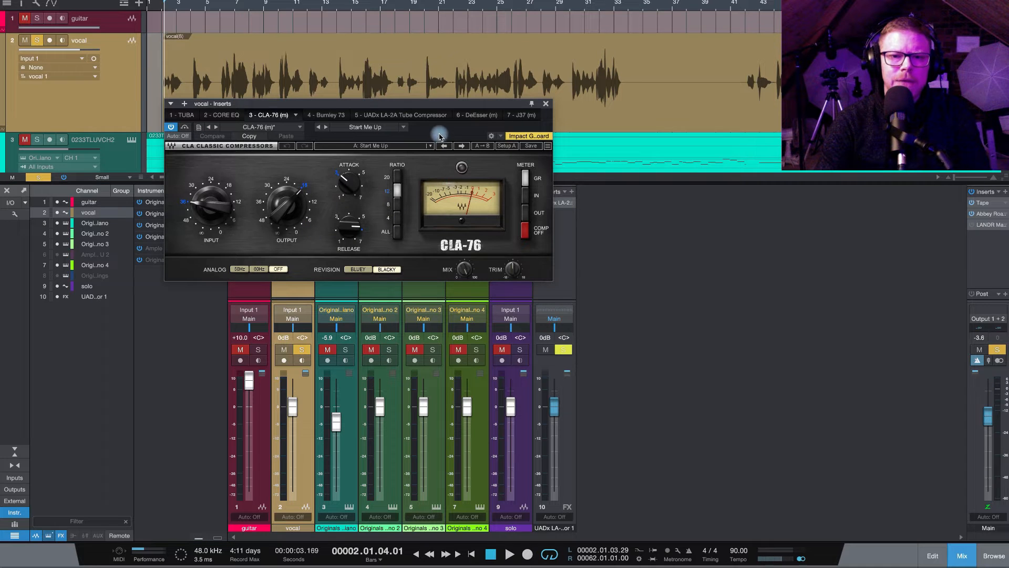
pyautogui.moveTo(432, 105); pyautogui.dragTo(516, 138)
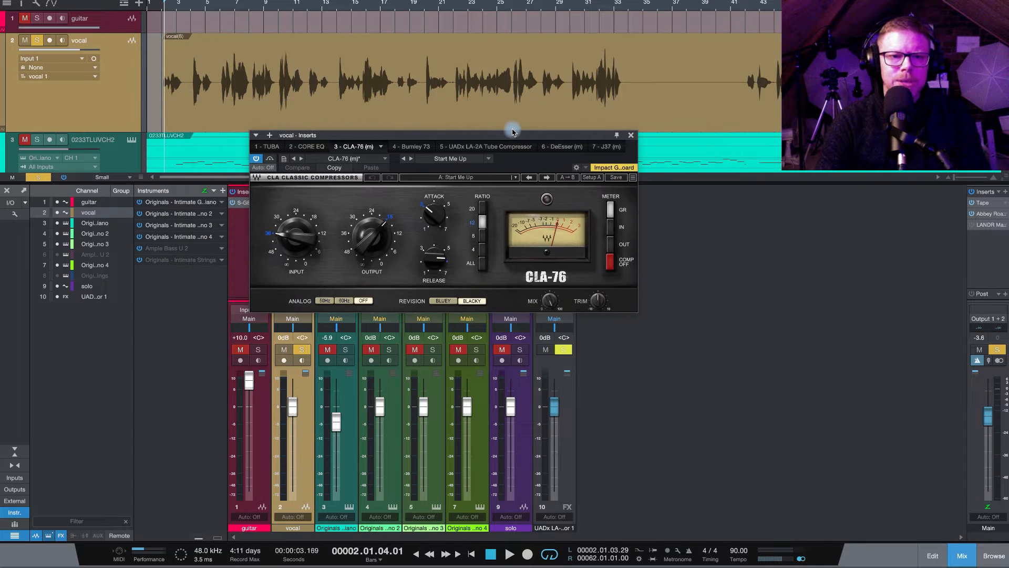
pyautogui.press('space')
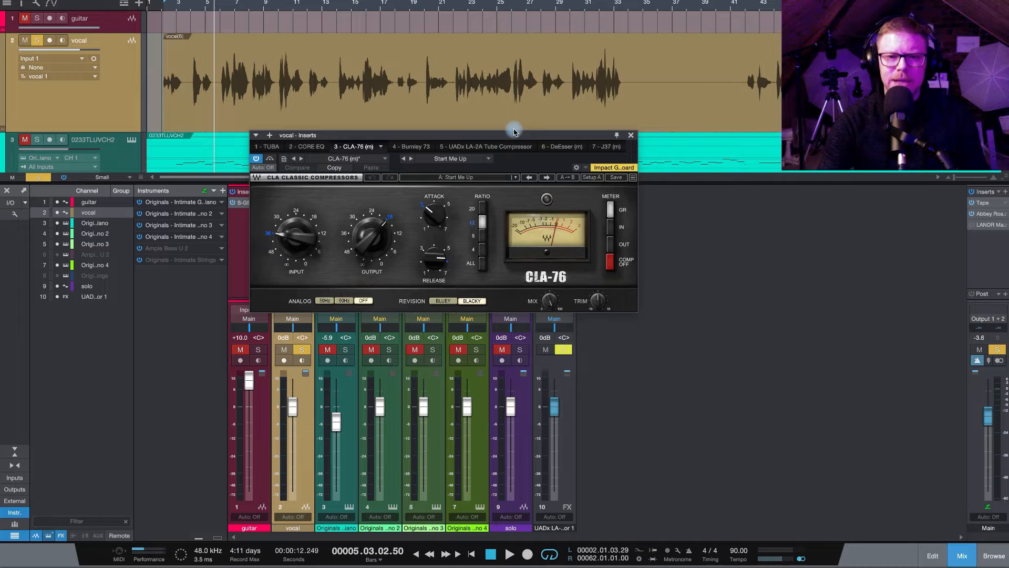
pyautogui.click(632, 137)
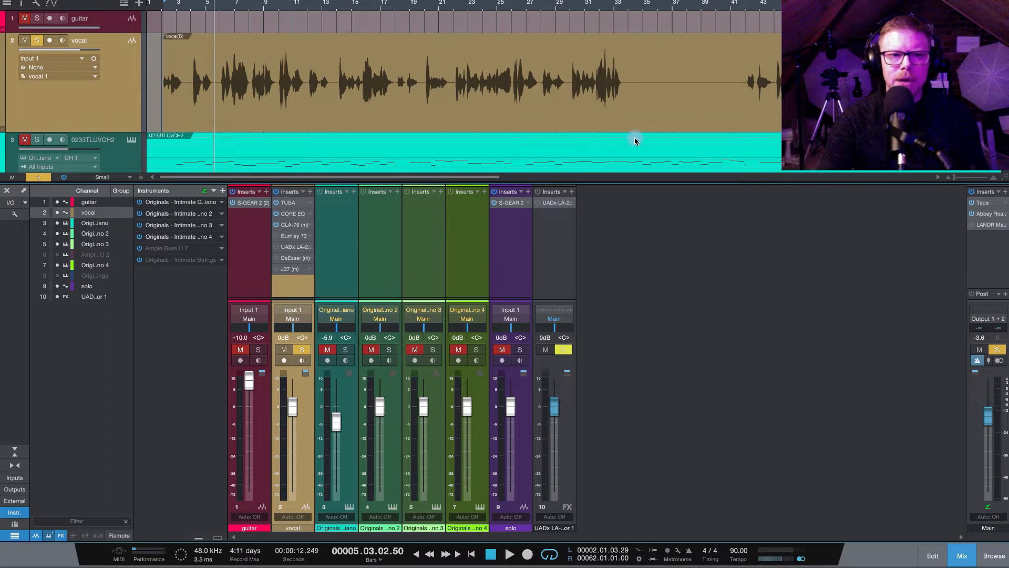
# Step: Return the playhead to bar 2, enable the vocal's Burnley 73 insert and open it to inspect its EQ controls
pyautogui.click(166, 9)
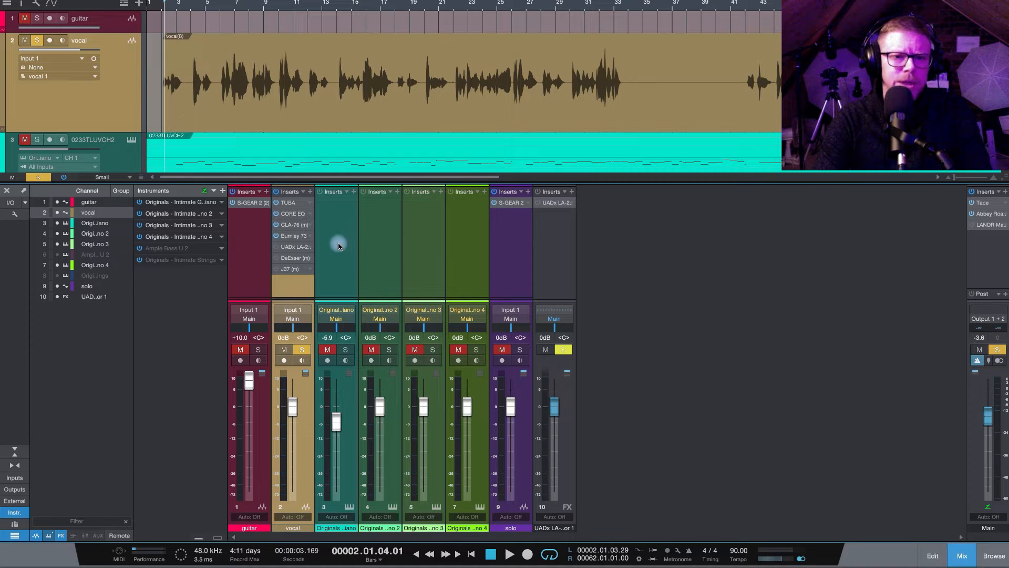
pyautogui.doubleClick(292, 235)
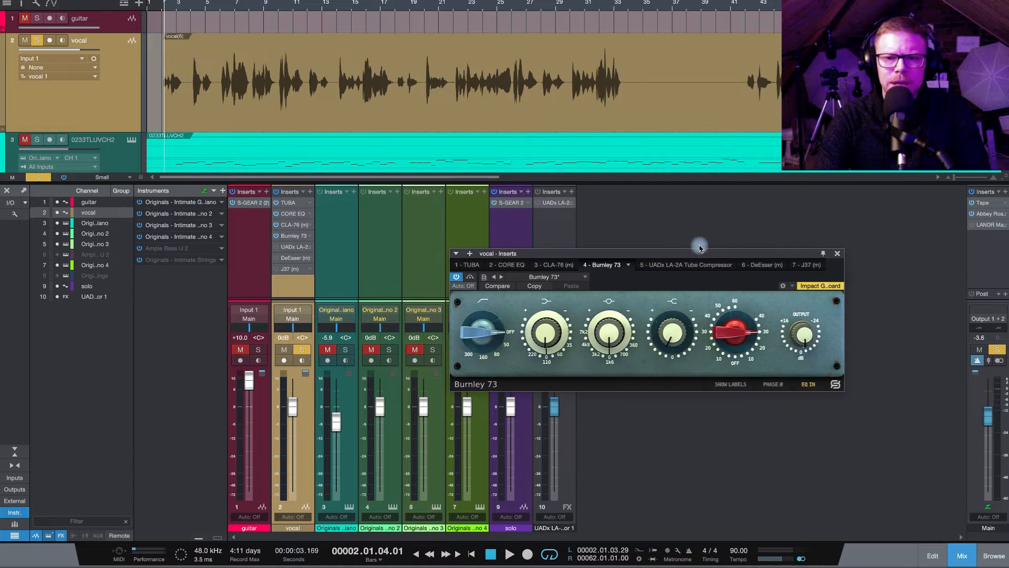
pyautogui.moveTo(693, 256); pyautogui.dragTo(742, 234)
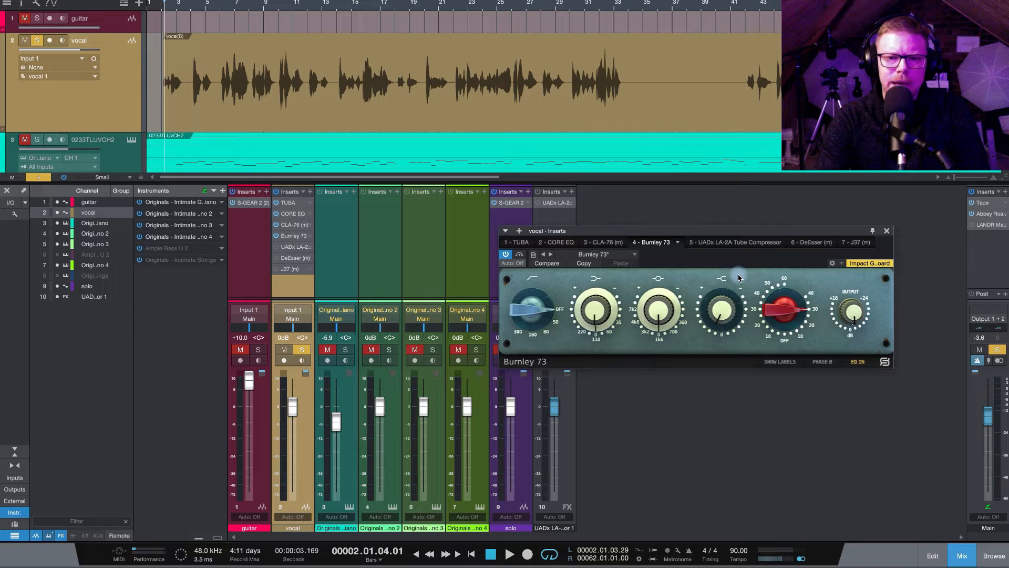
pyautogui.moveTo(776, 234); pyautogui.dragTo(758, 230)
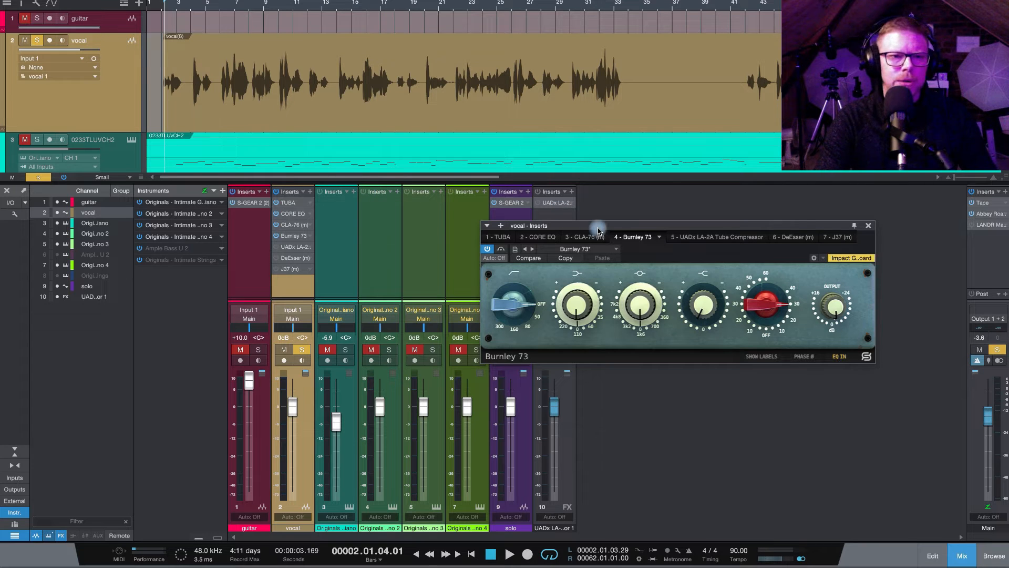
# Step: Compare the playing vocal with Burnley 73 bypassed and enabled, leave it enabled and close its window
pyautogui.press('space')
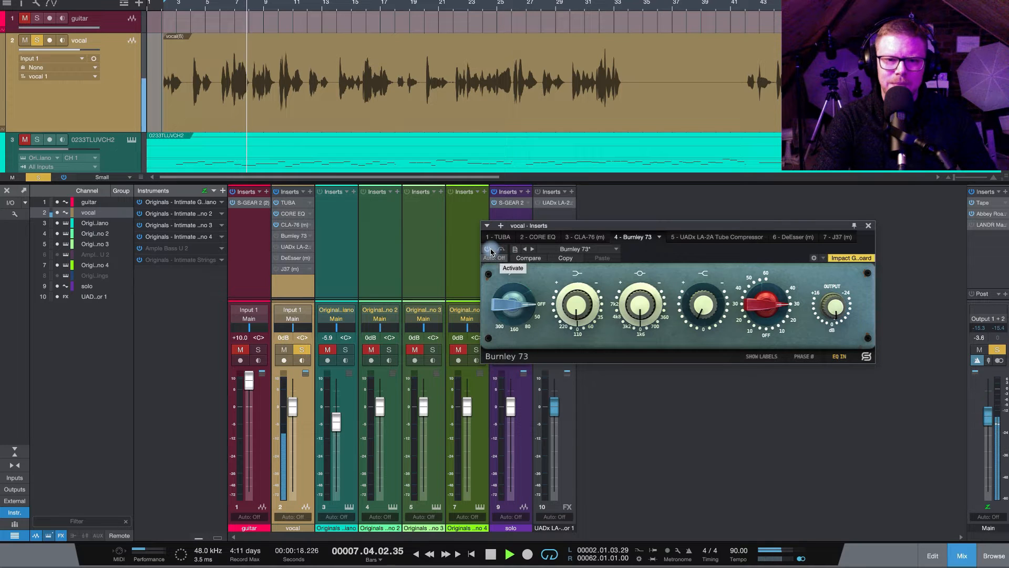
pyautogui.click(490, 251)
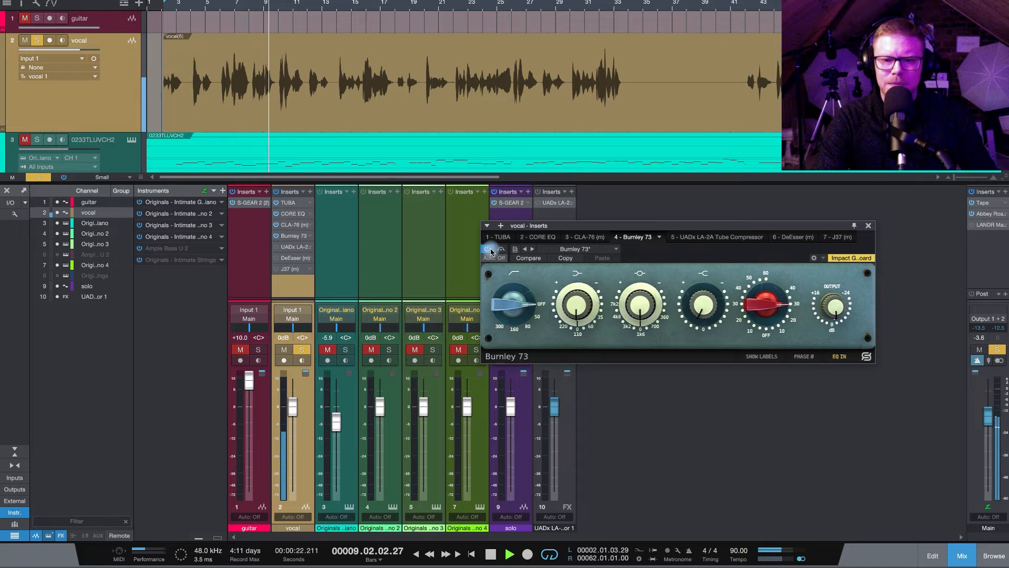
pyautogui.press('space')
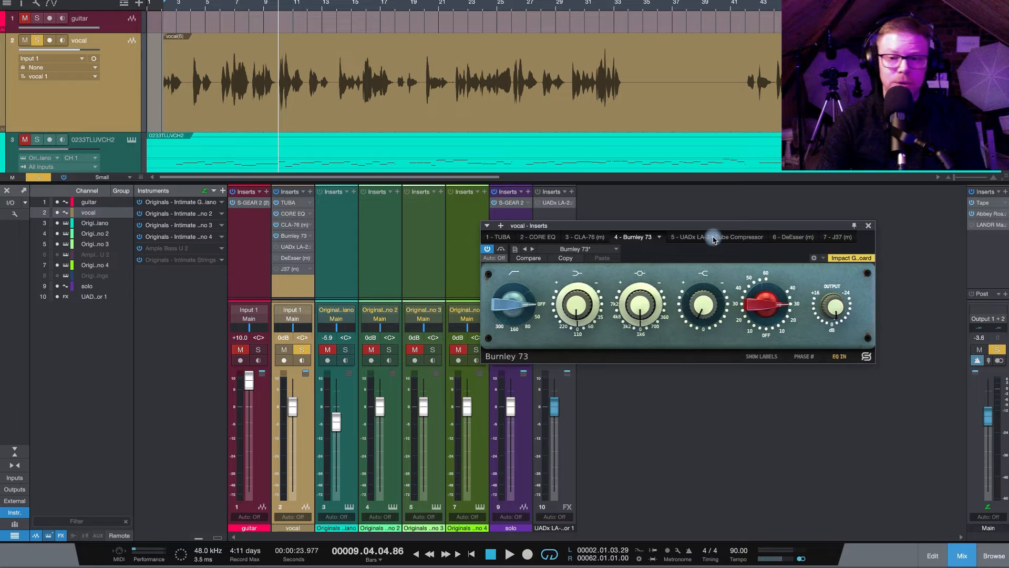
pyautogui.click(870, 227)
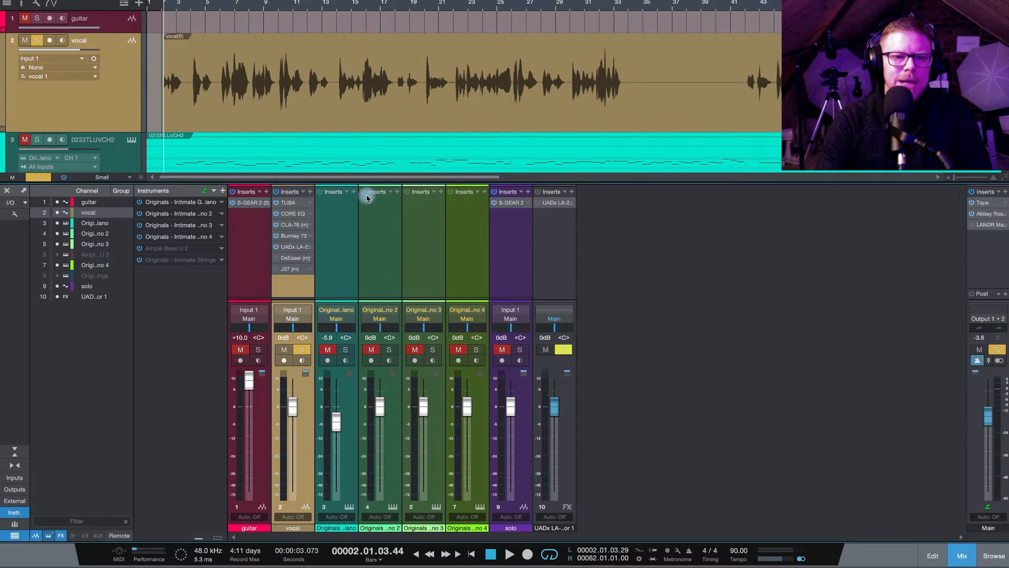
# Step: Enable the vocal's UADx LA-2A Tube Compressor insert and open it beside the vocal channel
pyautogui.click(276, 246)
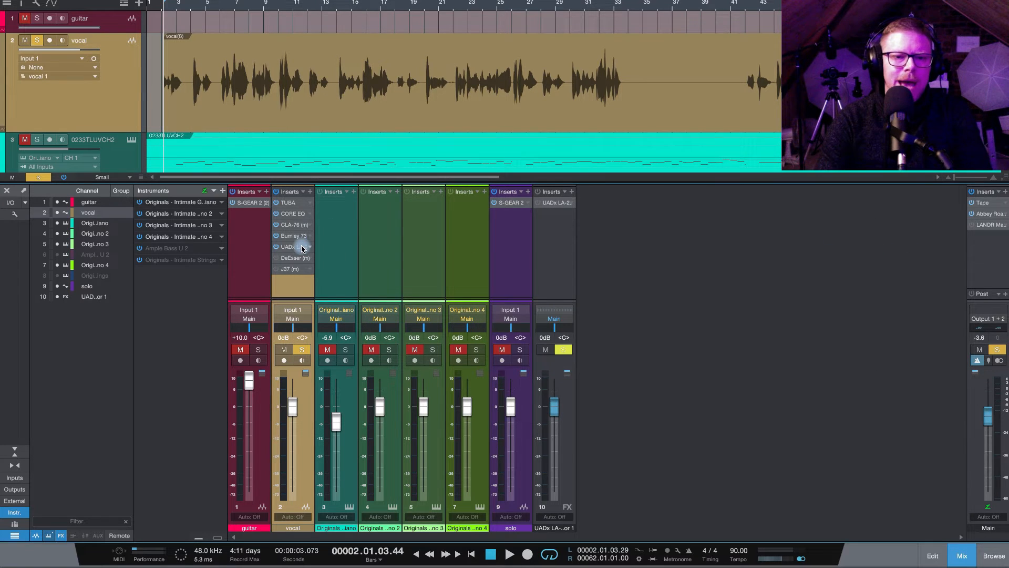
pyautogui.click(300, 250)
pyautogui.moveTo(757, 205); pyautogui.dragTo(739, 194)
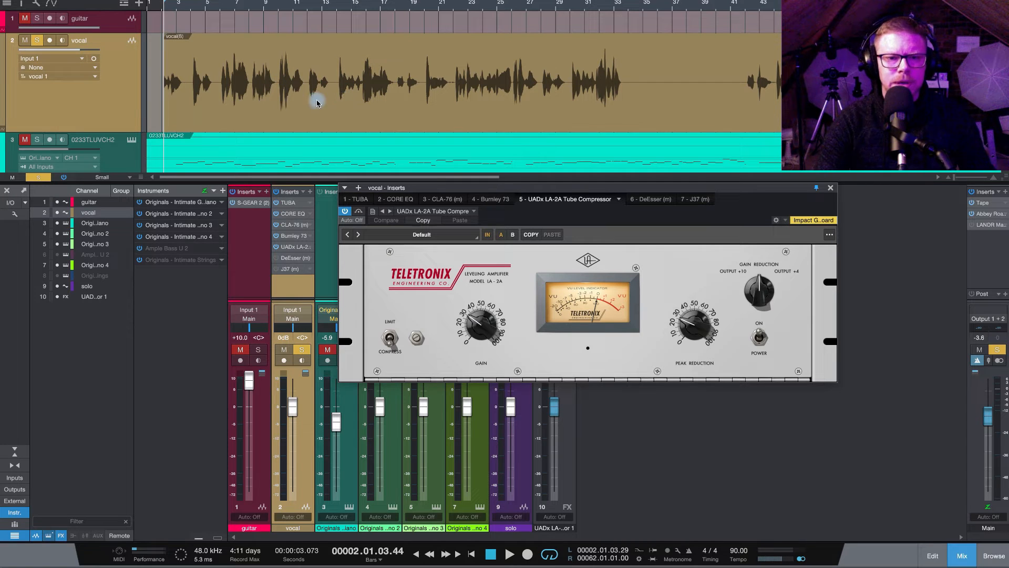
# Step: Play the vocal from bar 2 with the LA-2A enabled and again with it bypassed
pyautogui.press('space')
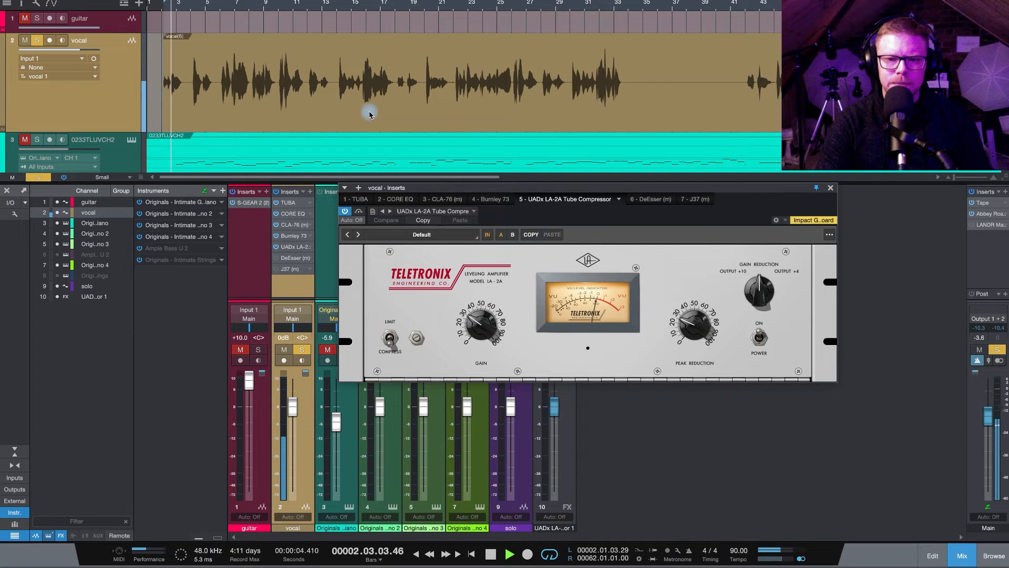
pyautogui.press('space')
pyautogui.click(165, 9)
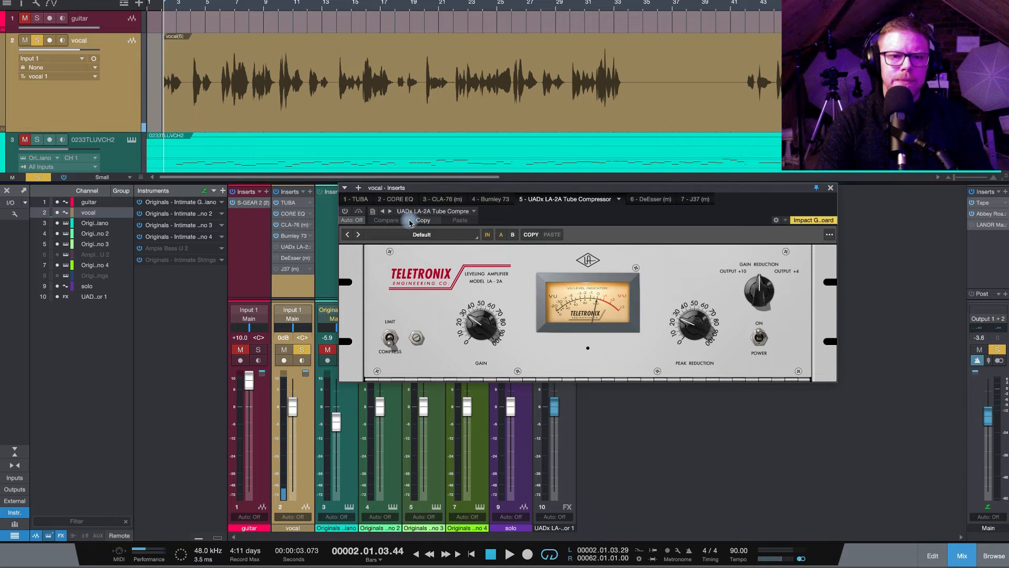
pyautogui.press('space')
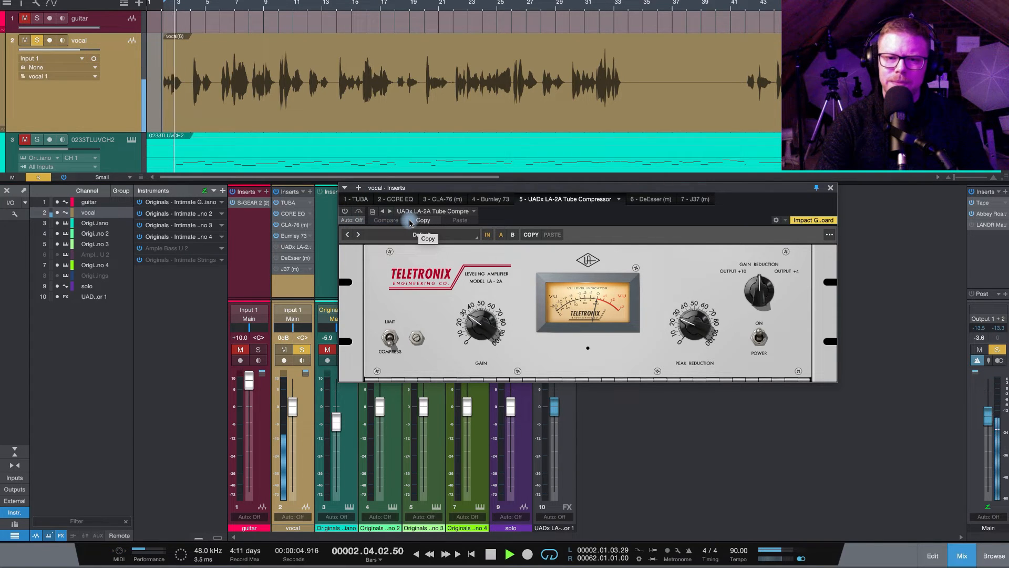
pyautogui.press('space')
pyautogui.click(165, 9)
# Step: Repeat the LA-2A enabled and bypassed comparison from bar 2 and close the compressor window
pyautogui.click(345, 210)
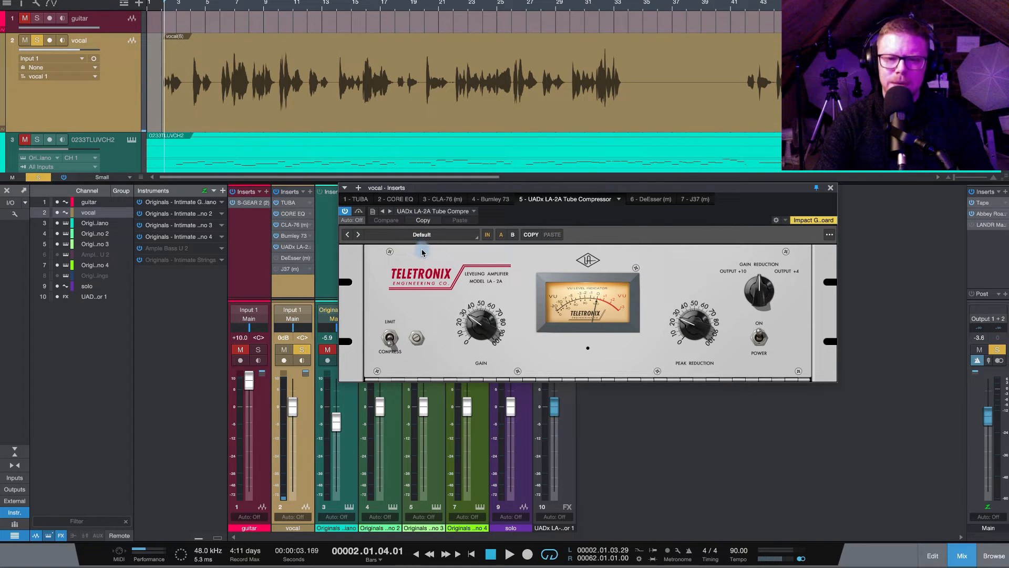
pyautogui.press('space')
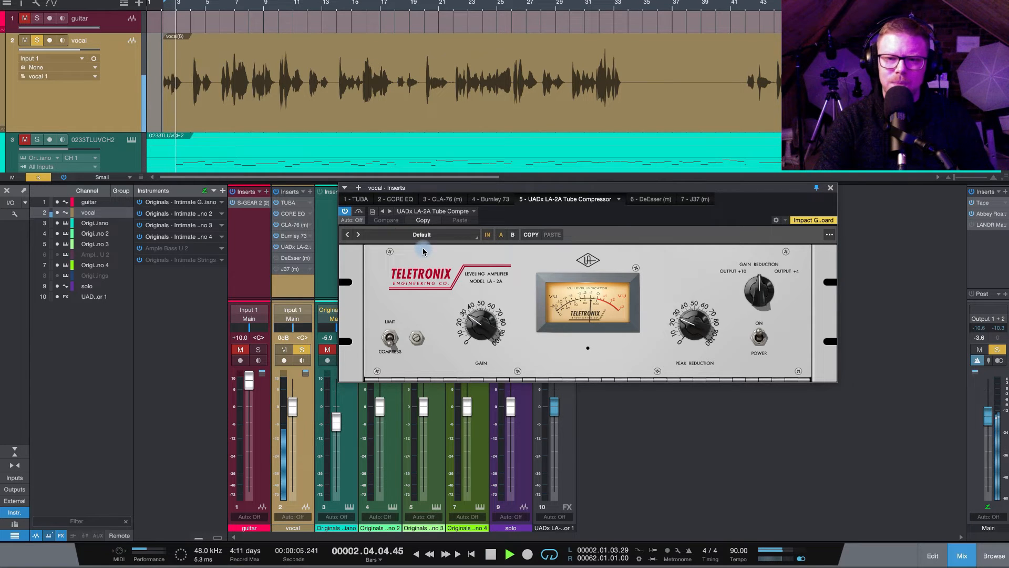
pyautogui.press('space')
pyautogui.click(165, 9)
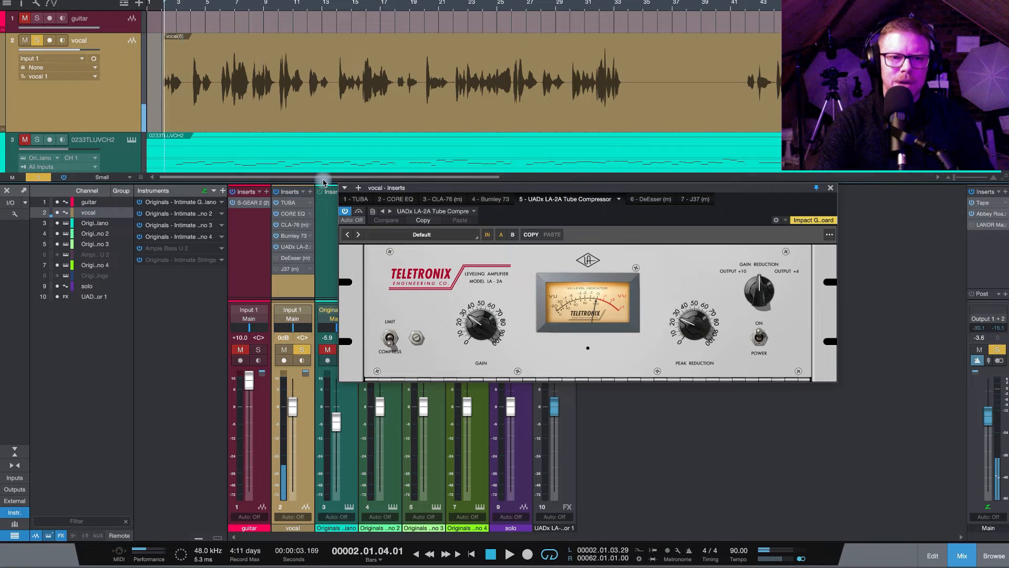
pyautogui.click(345, 212)
pyautogui.press('space')
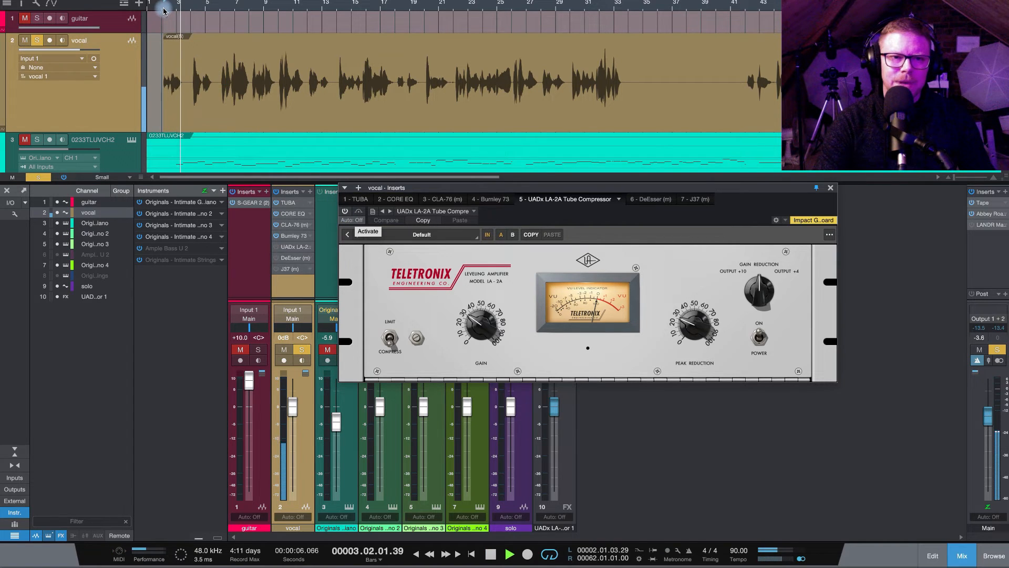
pyautogui.press('space')
pyautogui.click(833, 190)
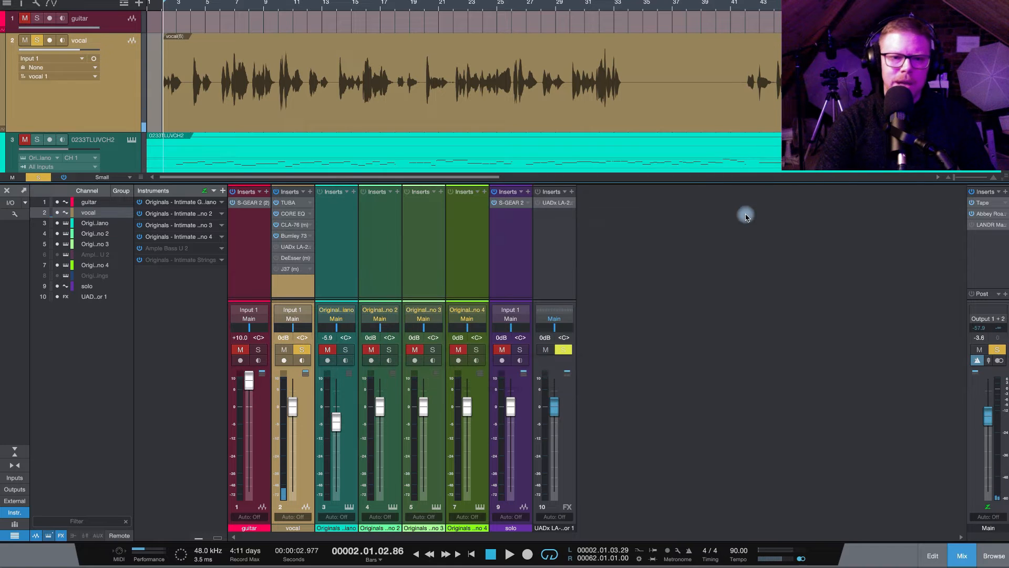
# Step: Enable the vocal's DeEsser insert, open it to view its threshold and frequency settings, and close it
pyautogui.click(292, 258)
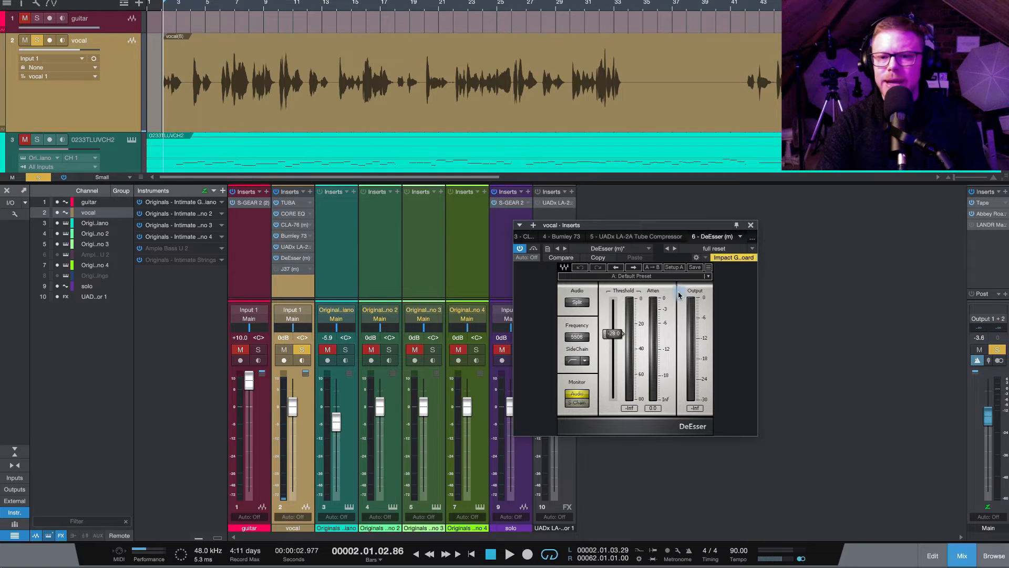
pyautogui.moveTo(679, 230); pyautogui.dragTo(661, 219)
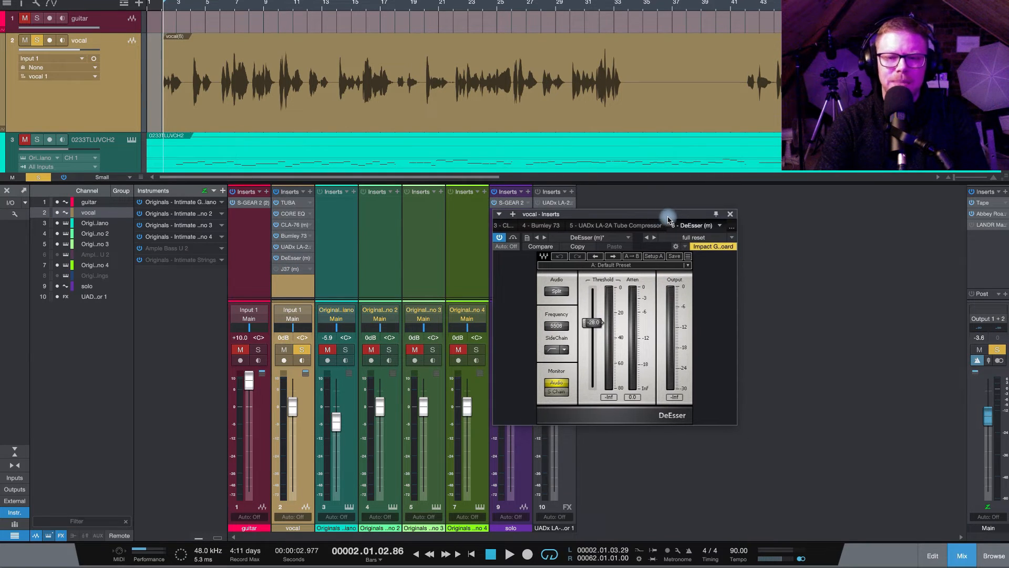
pyautogui.click(731, 215)
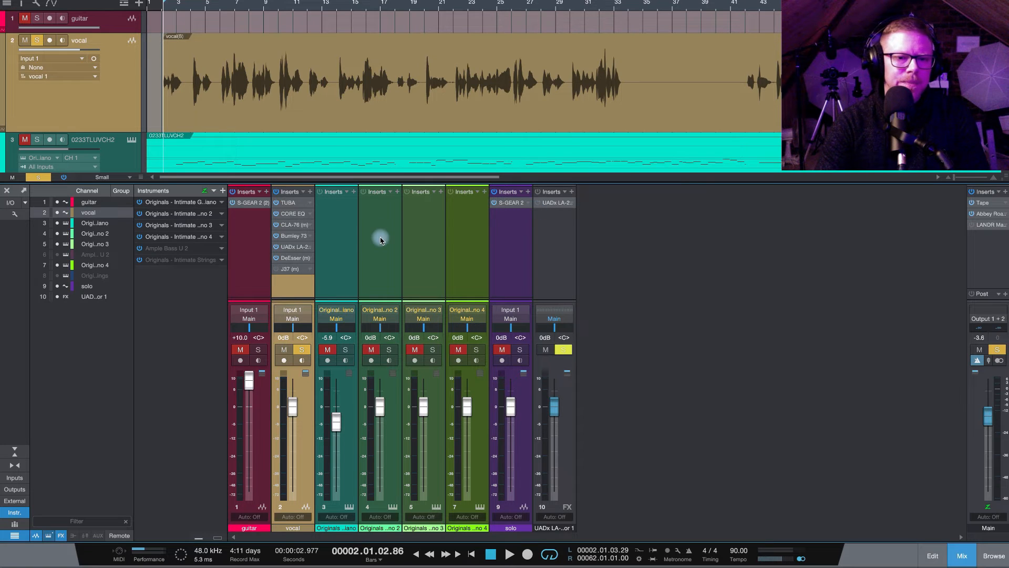
# Step: Enable and open the vocal's J37 tape insert and compare the vocal from bar 2 with it bypassed and enabled
pyautogui.click(284, 269)
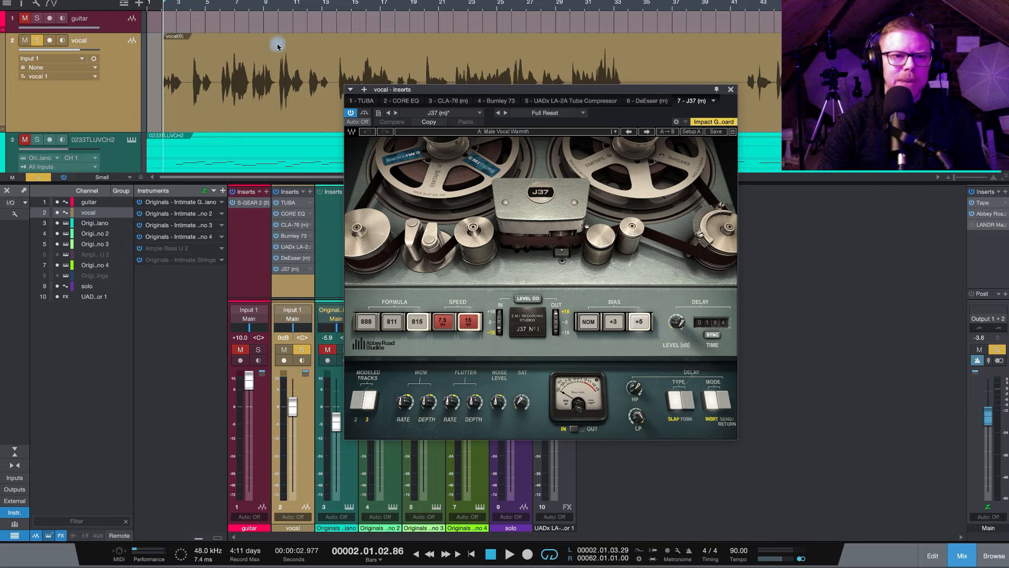
pyautogui.click(352, 114)
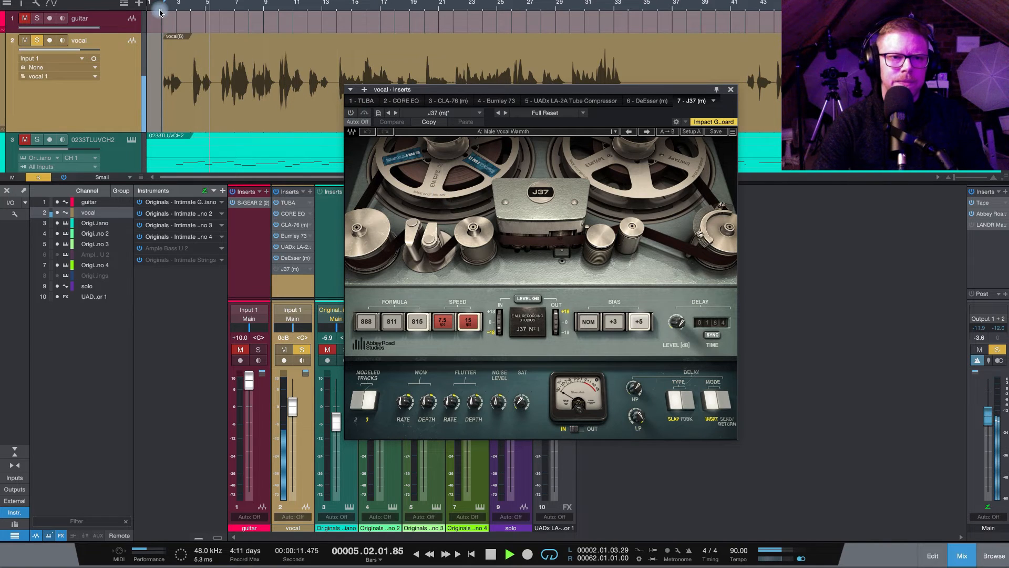
pyautogui.press('space')
pyautogui.click(351, 113)
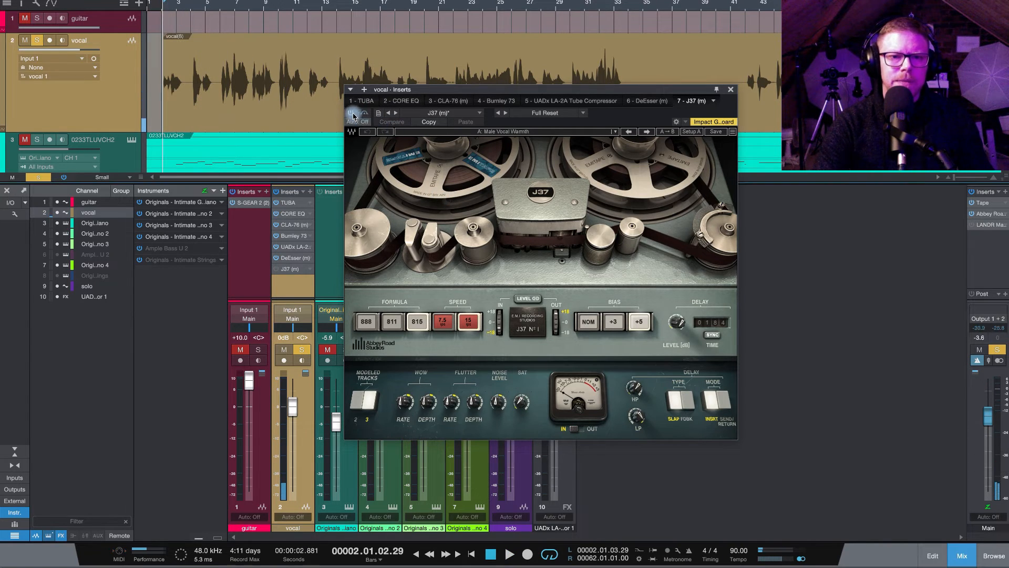
pyautogui.press('space')
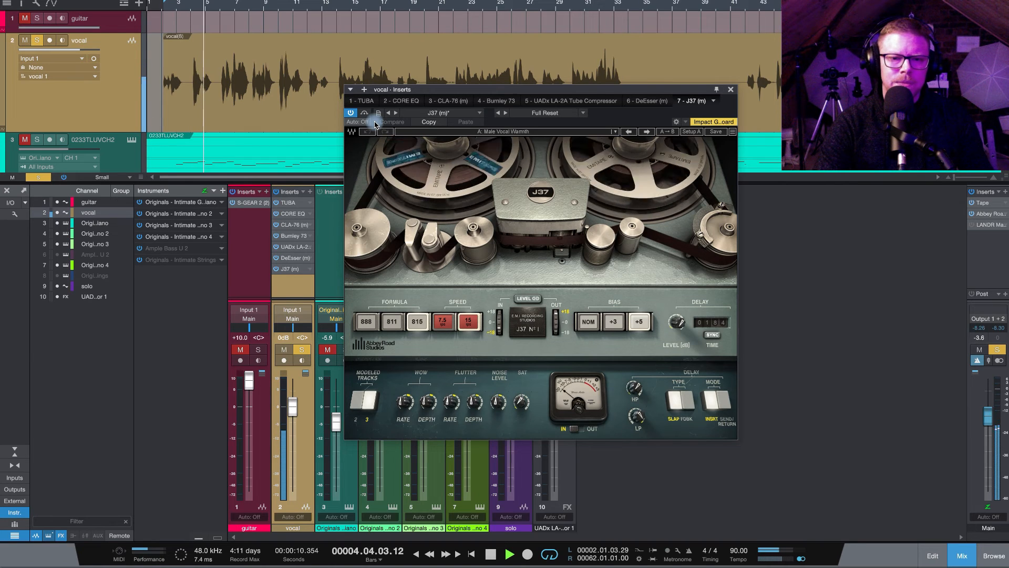
pyautogui.press('space')
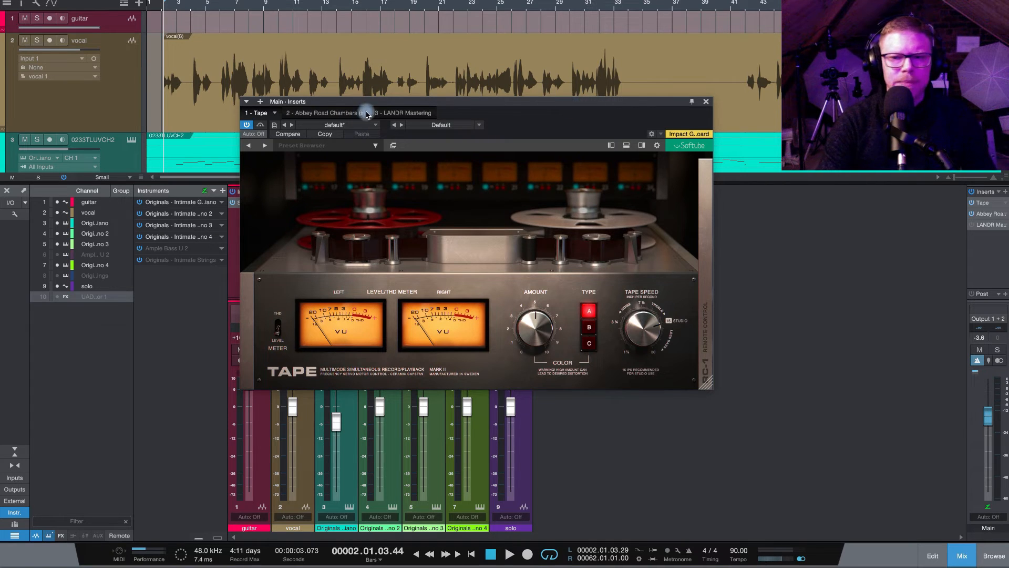
# Step: Disable Abbey Road Chambers on the Main bus and play the mix from bar 2 with the Tape insert turned off
pyautogui.click(972, 215)
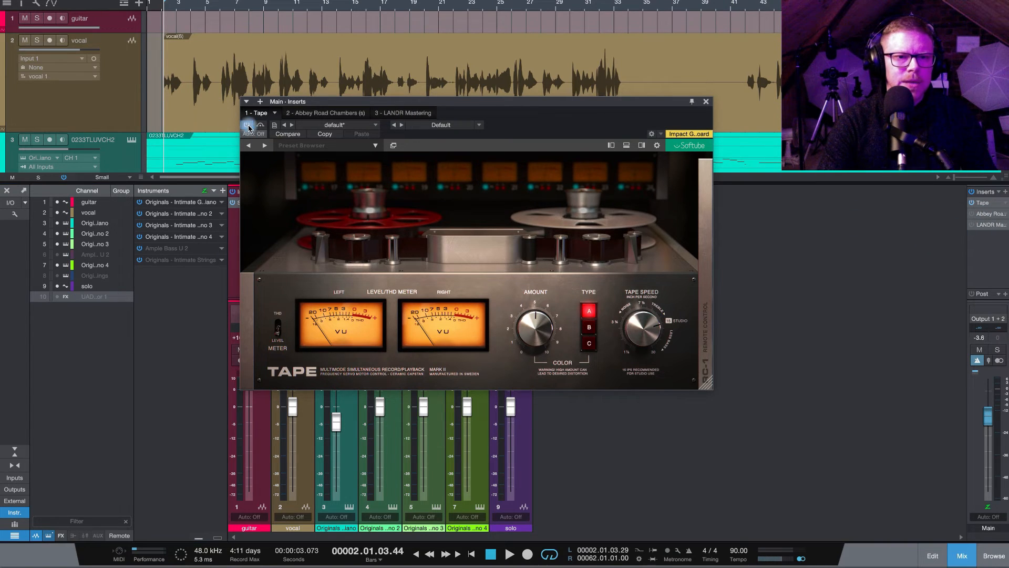
pyautogui.press('space')
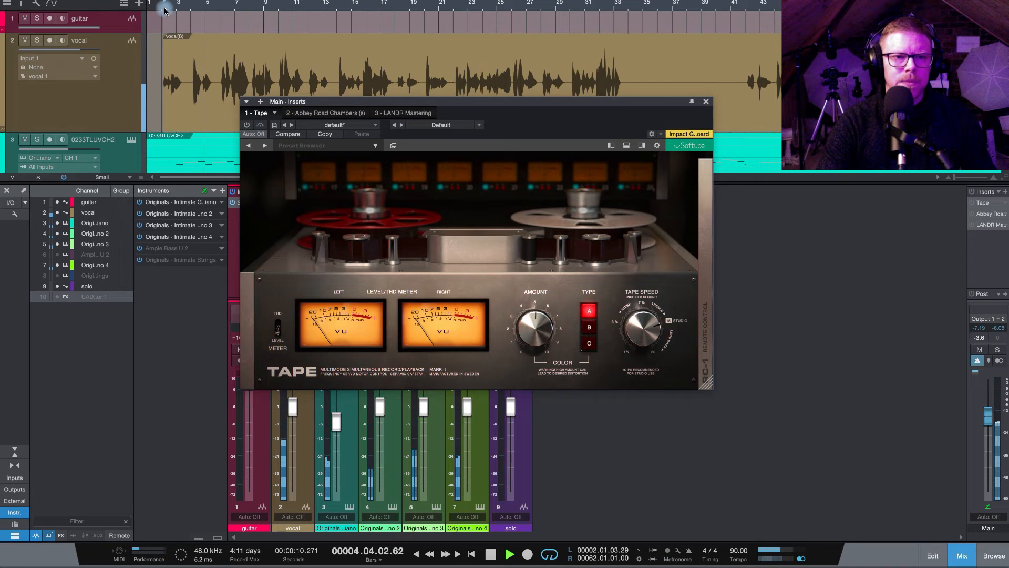
pyautogui.press('space')
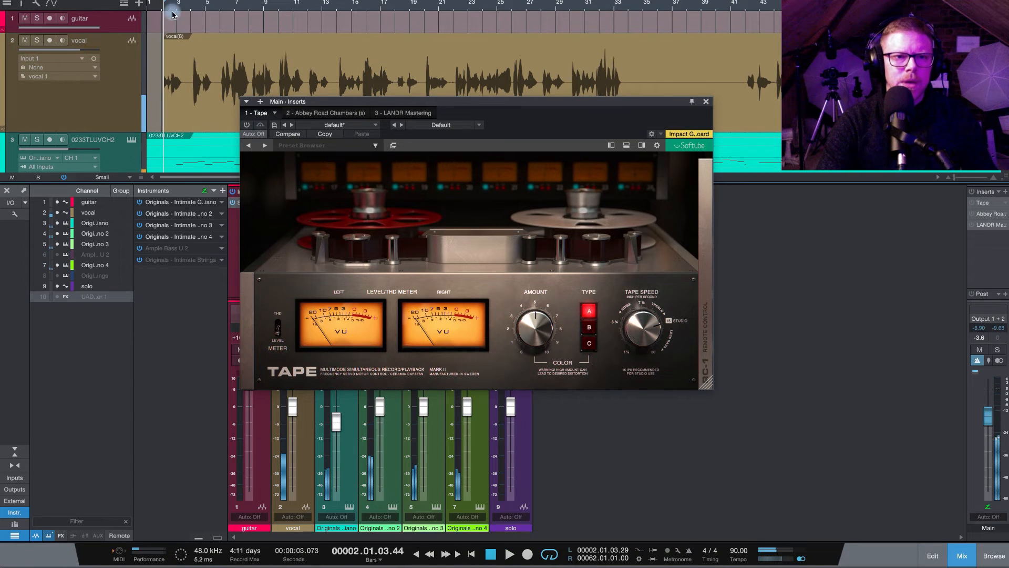
# Step: Turn the Main bus Tape insert back on, replay the mix from bar 2, and close the plugin window
pyautogui.click(246, 125)
pyautogui.press('space')
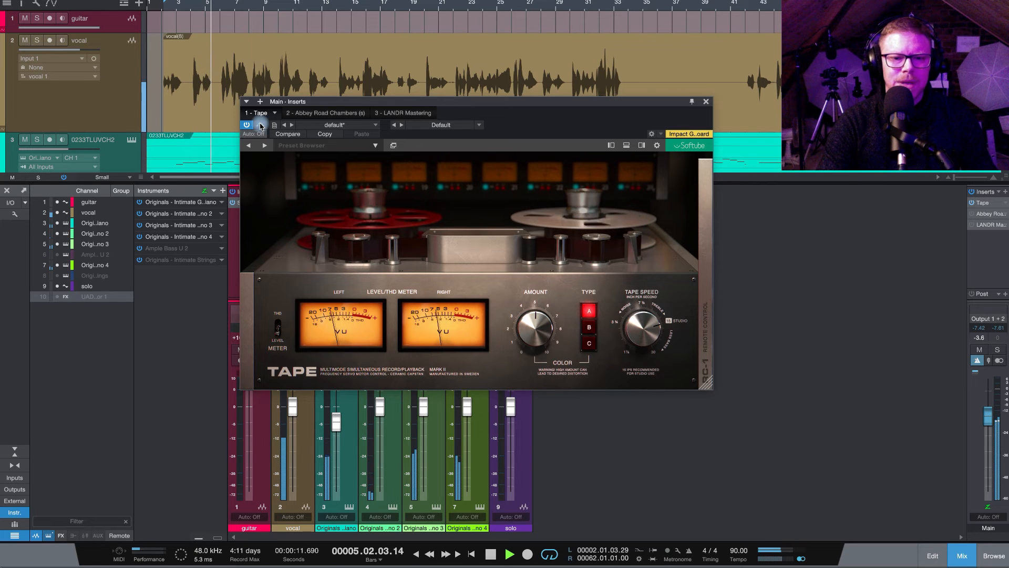
pyautogui.press('space')
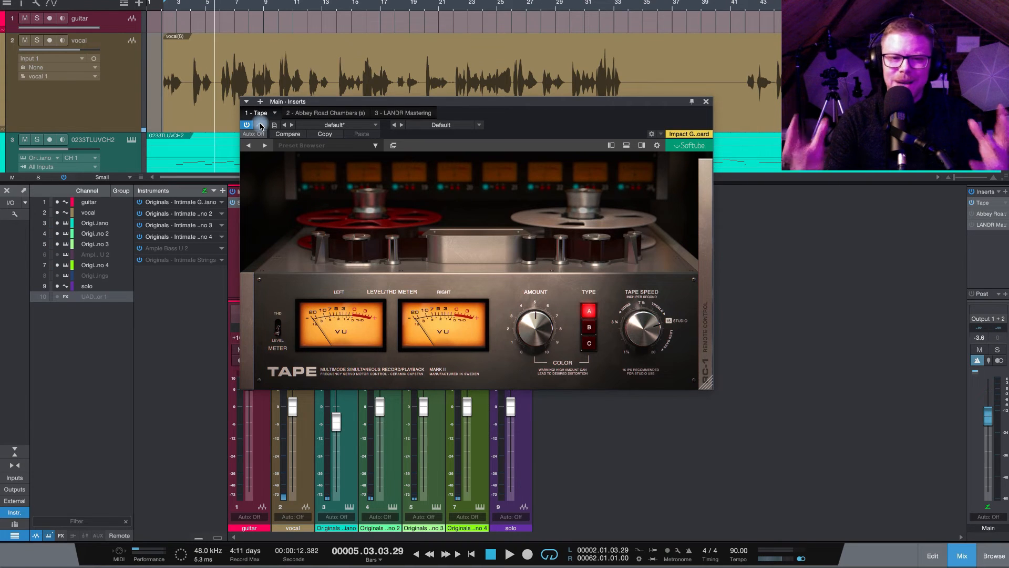
pyautogui.click(706, 101)
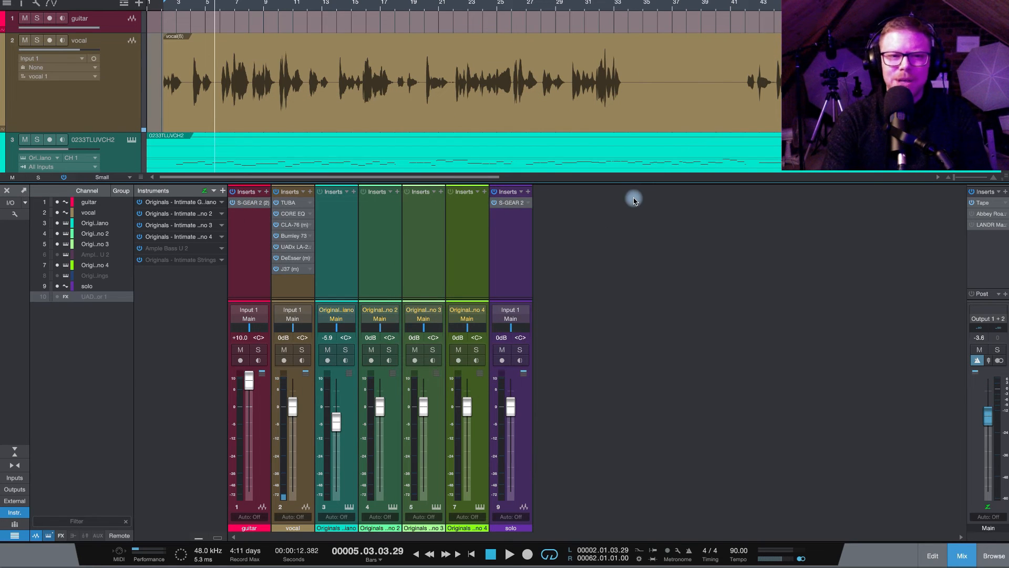
# Step: Return the playhead to bar 2, then enable the Main bus Abbey Road Chambers insert and open its reverb settings
pyautogui.click(164, 7)
pyautogui.click(973, 215)
pyautogui.doubleClick(984, 217)
pyautogui.press('Escape')
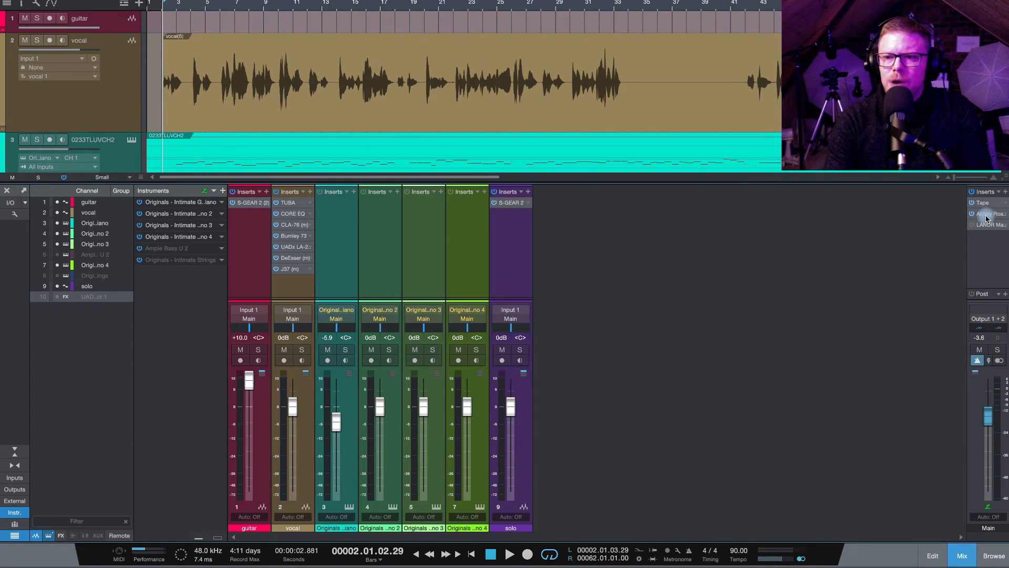
pyautogui.doubleClick(986, 216)
pyautogui.moveTo(640, 121); pyautogui.dragTo(611, 114)
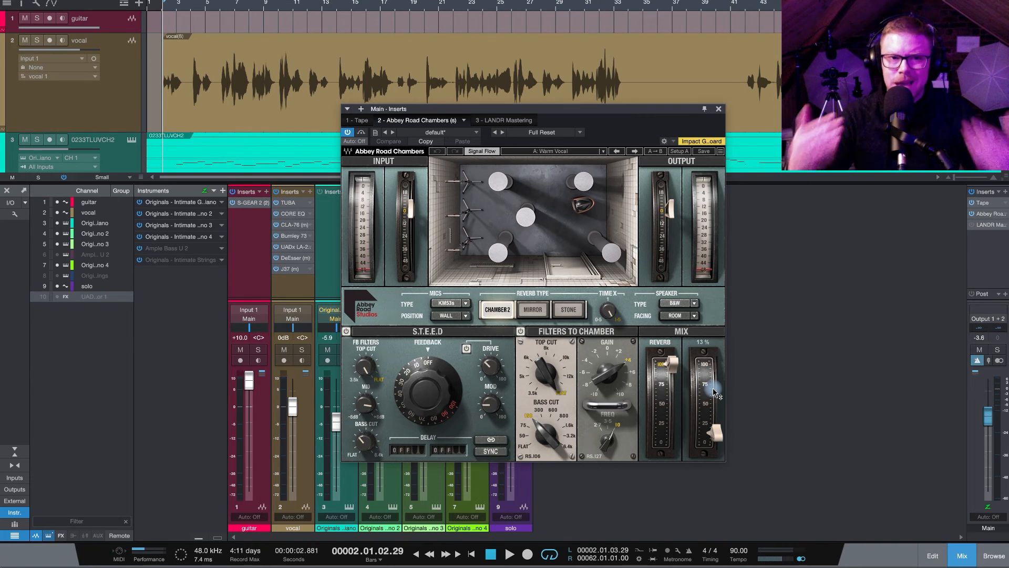
# Step: Turn off Abbey Road Chambers and play the dry mix from bar 2
pyautogui.click(349, 134)
pyautogui.press('space')
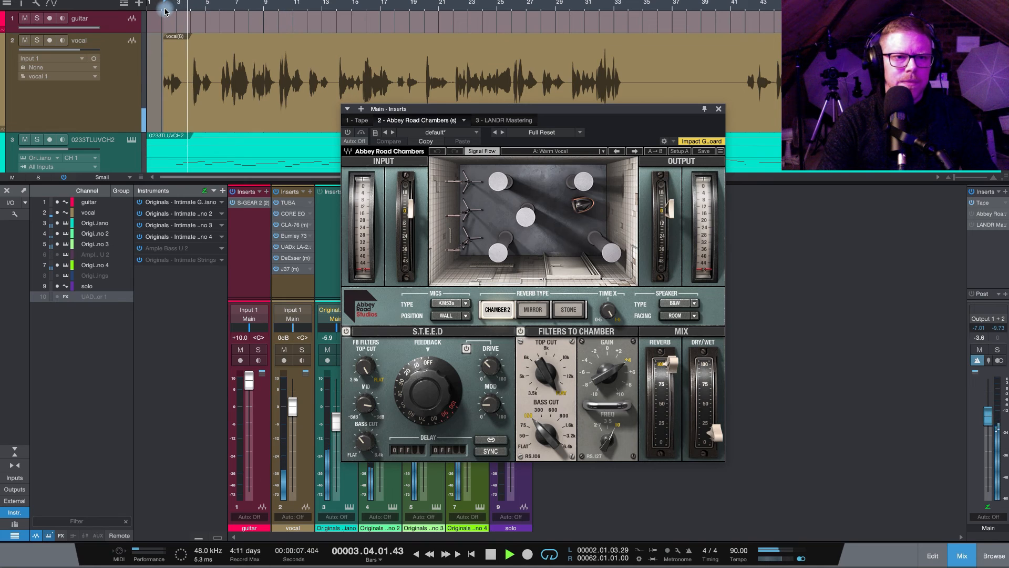
pyautogui.press('space')
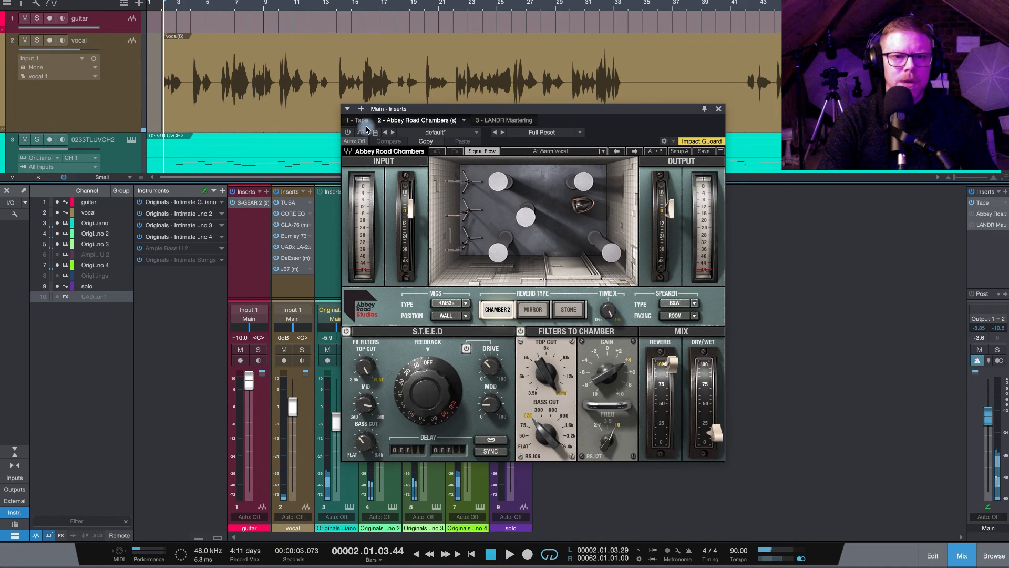
# Step: Turn Abbey Road Chambers back on and play the mix from bar 2 to hear the reverb
pyautogui.click(349, 132)
pyautogui.press('space')
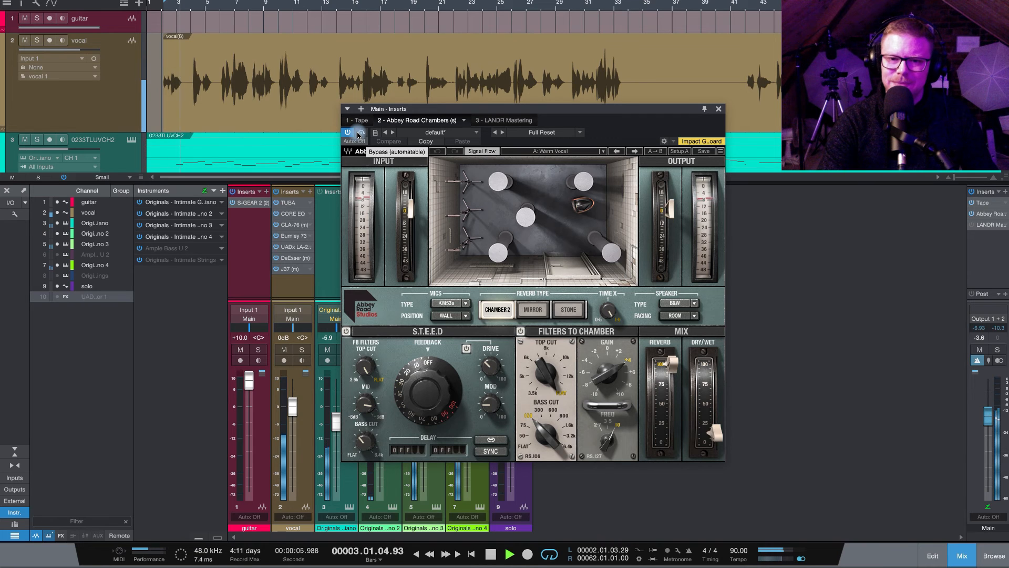
pyautogui.press('space')
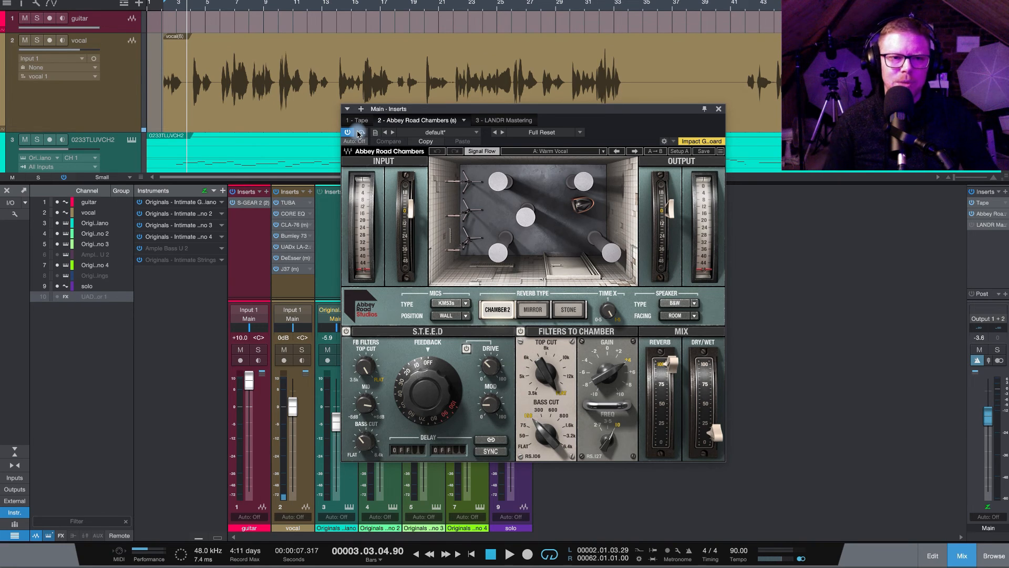
pyautogui.press('space')
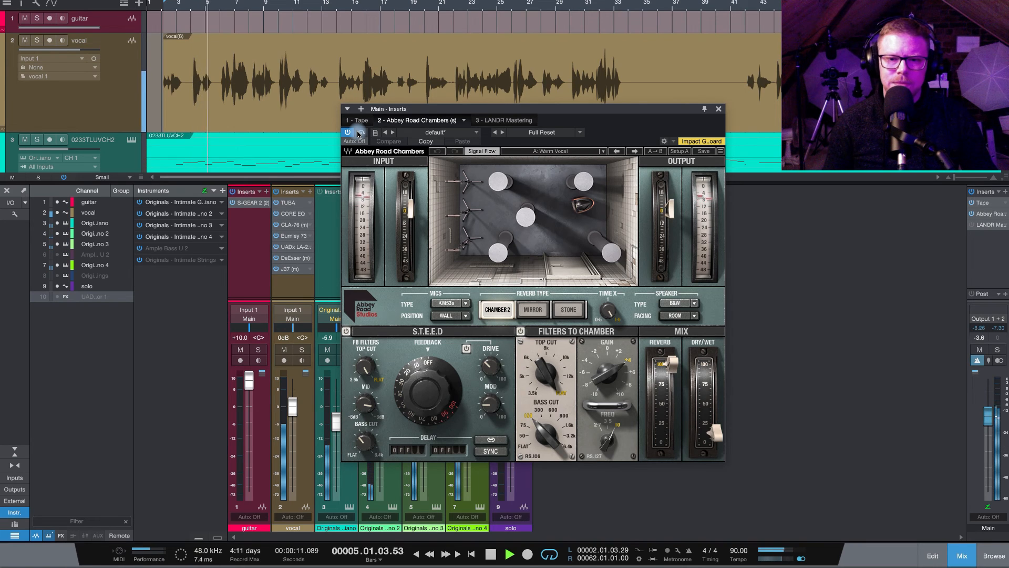
pyautogui.press('space')
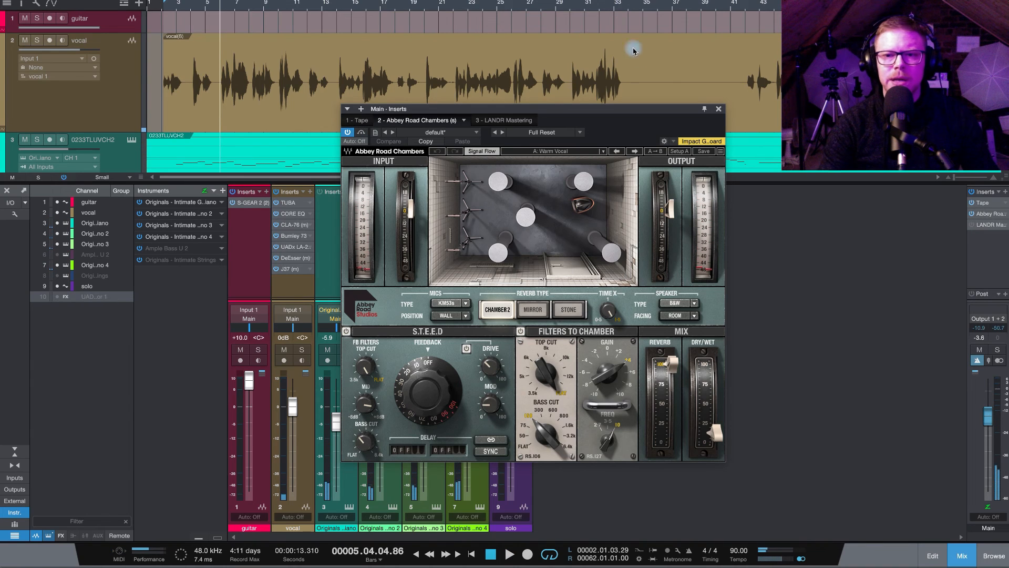
# Step: Close the Abbey Road Chambers window and continue playing the full mix from bar 5 to bar 9 with Tape and reverb enabled
pyautogui.click(718, 109)
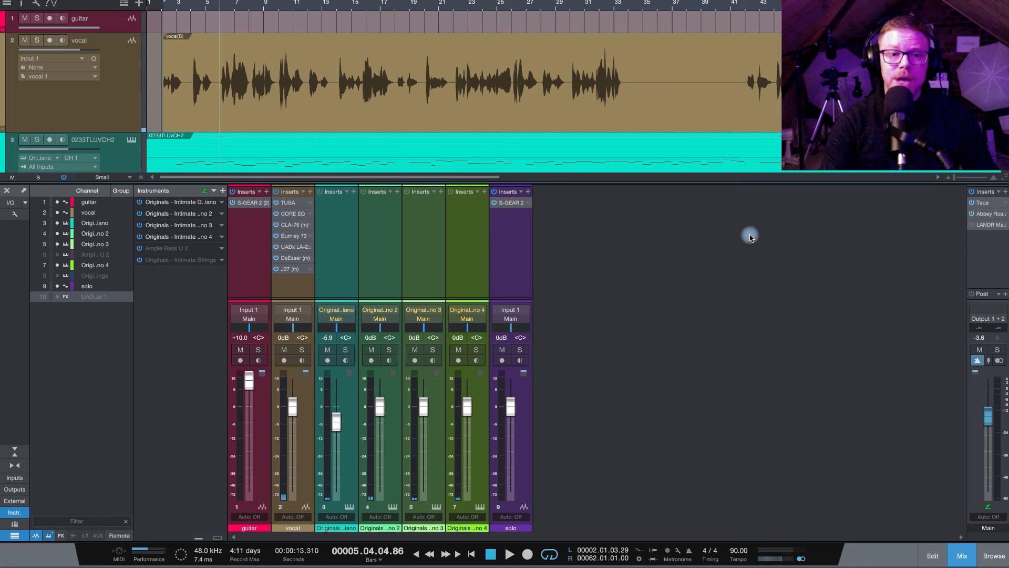
pyautogui.press('space')
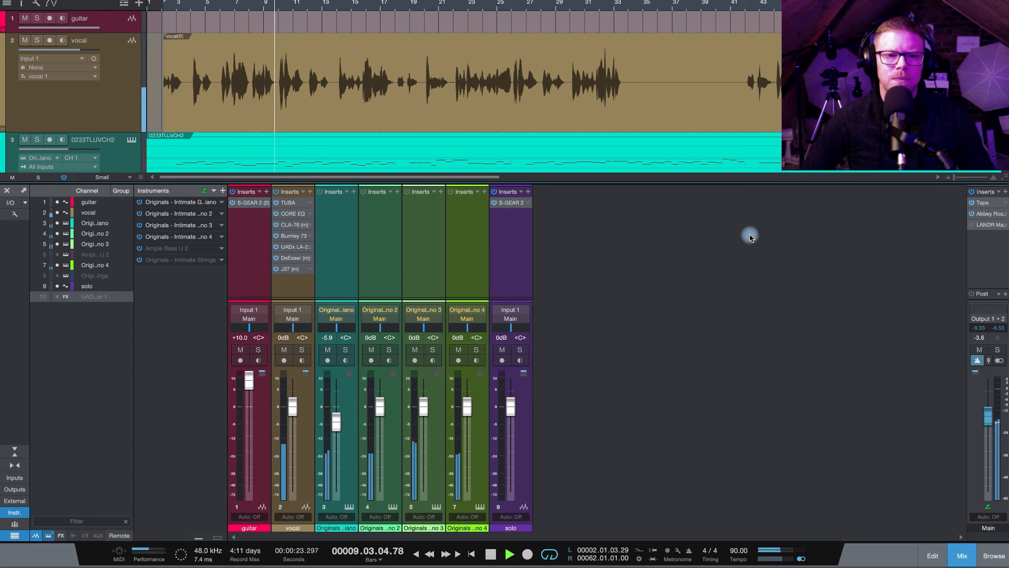
pyautogui.press('space')
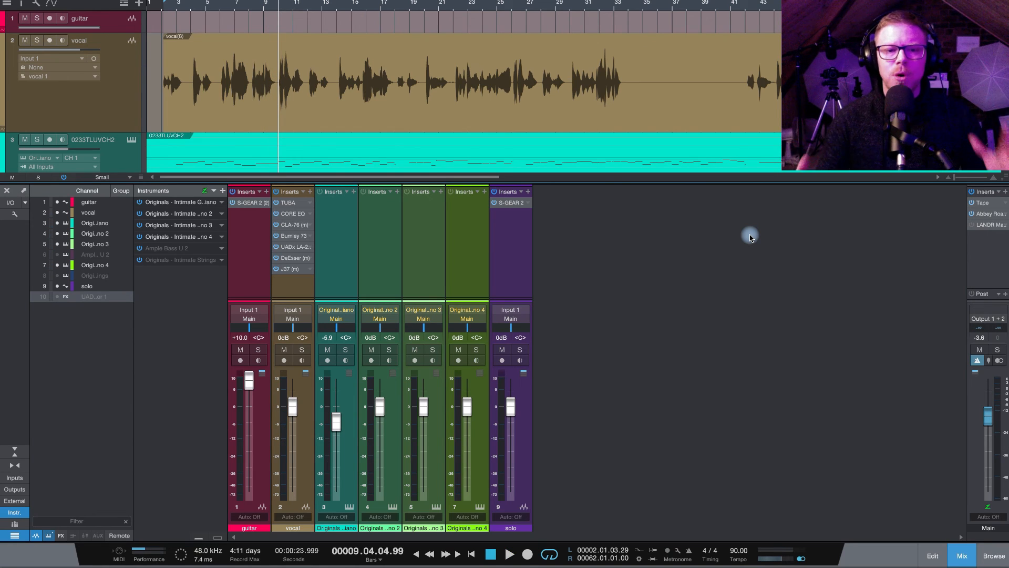